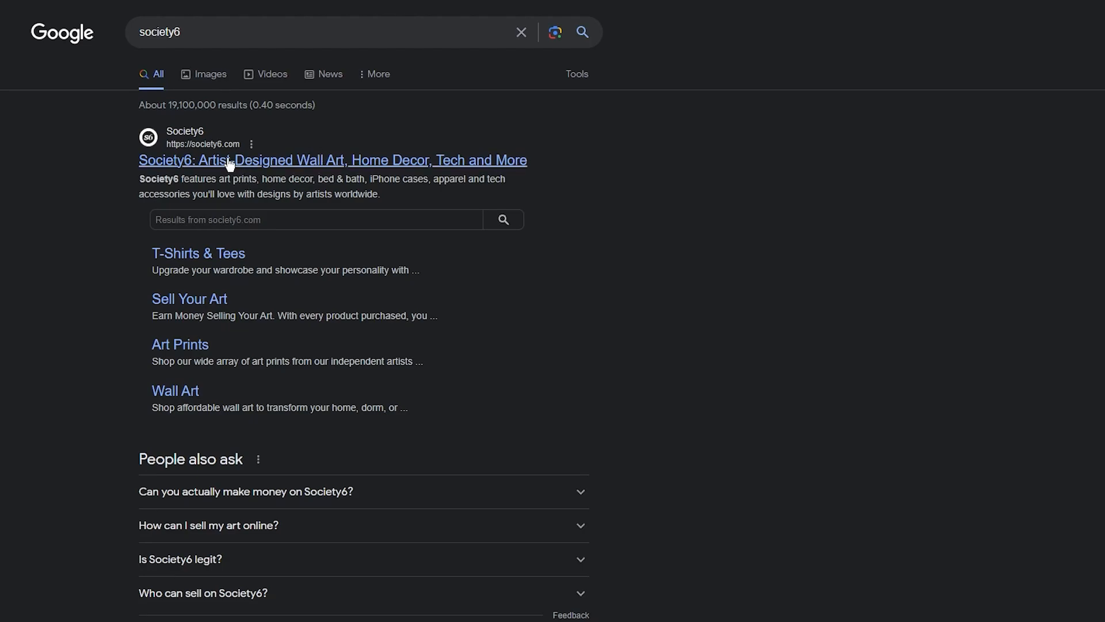
Open the official Society6 website from the search results and look over its homepage.
left_click(329, 159)
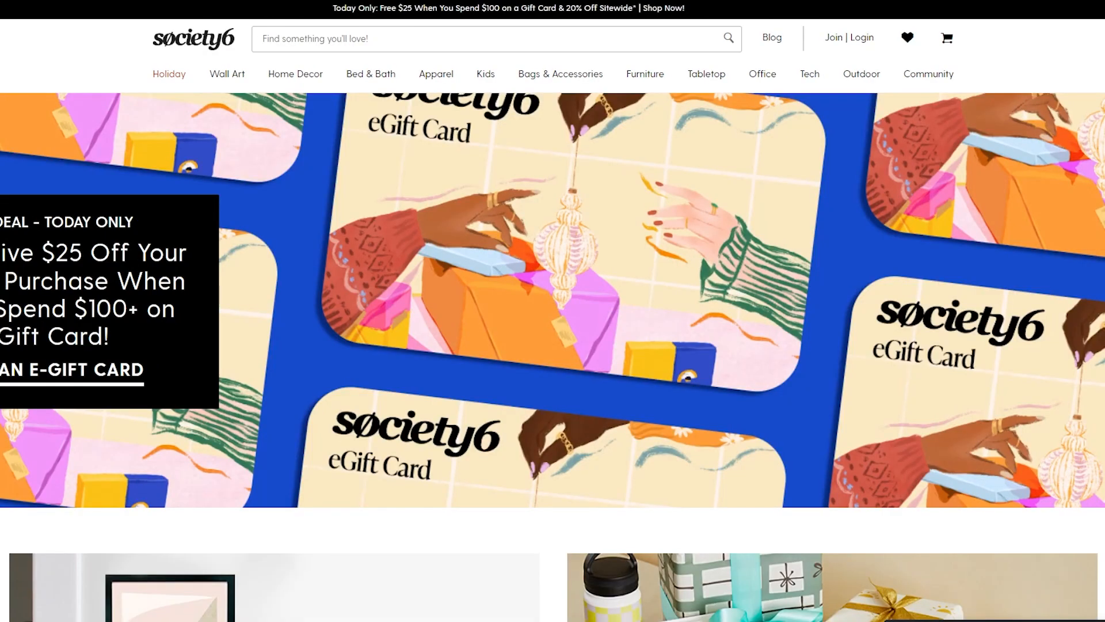
scroll(469, 286, "down", 15)
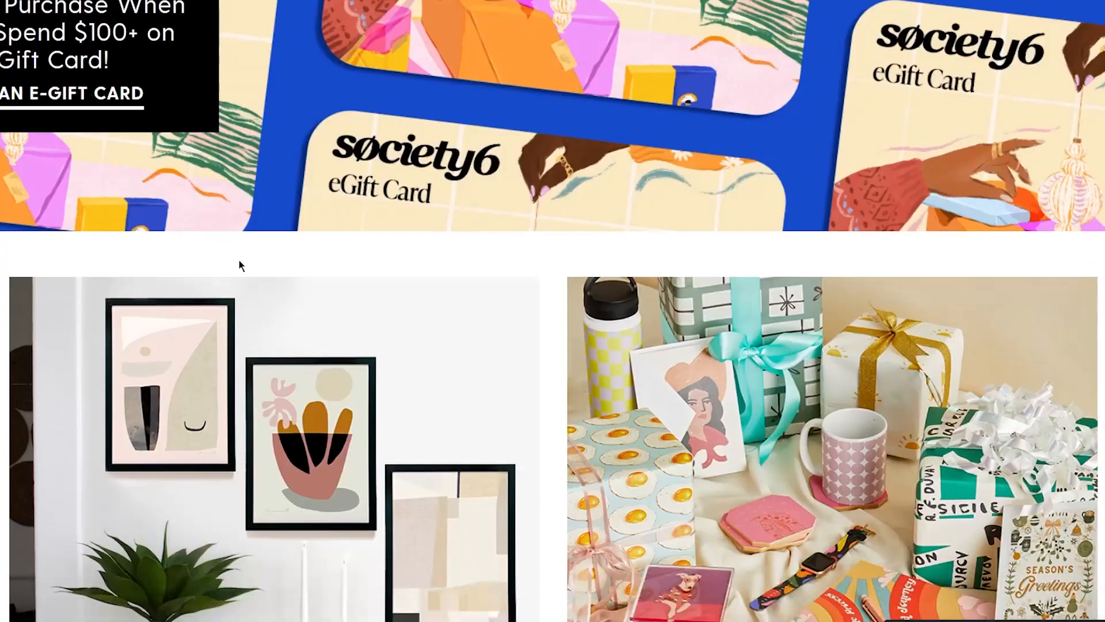
scroll(517, 295, "up", 15)
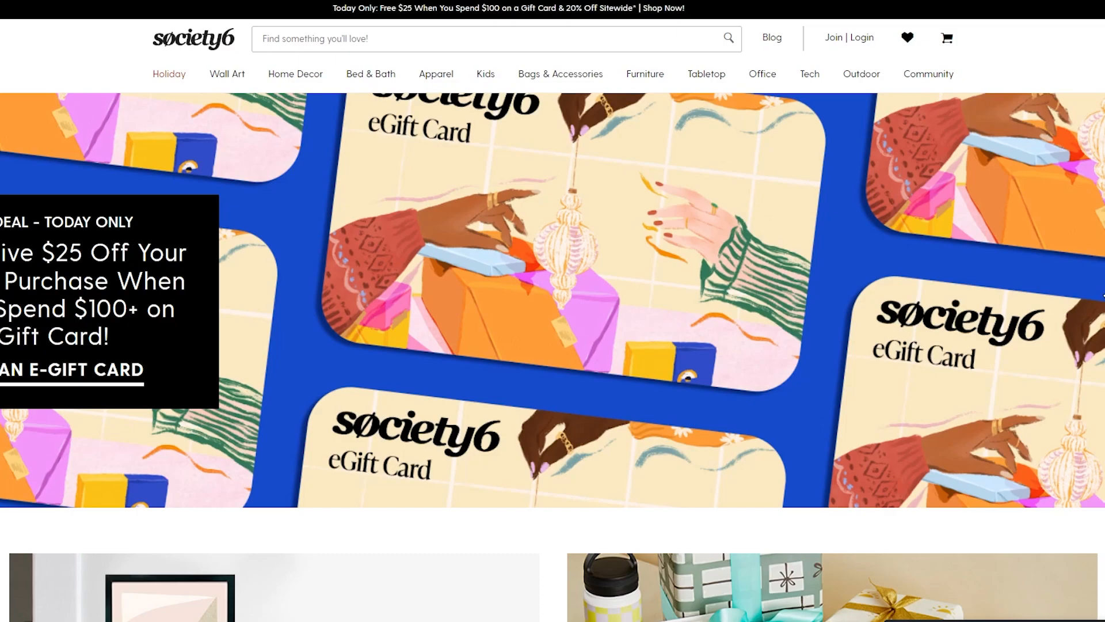
Start creating a Society6 account and choose to become an artist on the sign-up form.
left_click(852, 41)
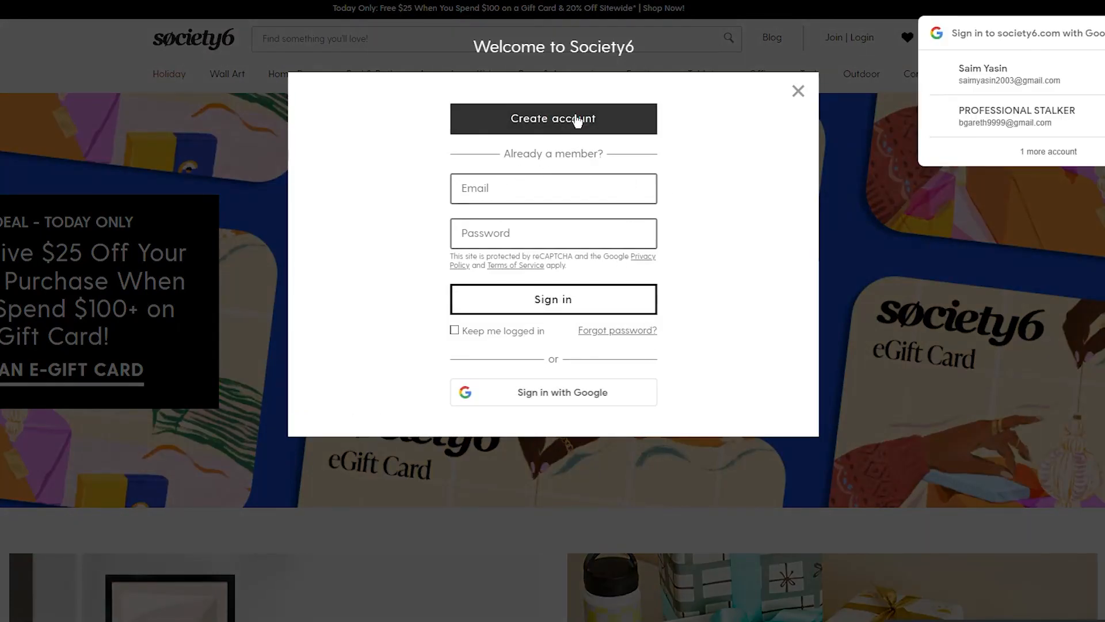
left_click(553, 118)
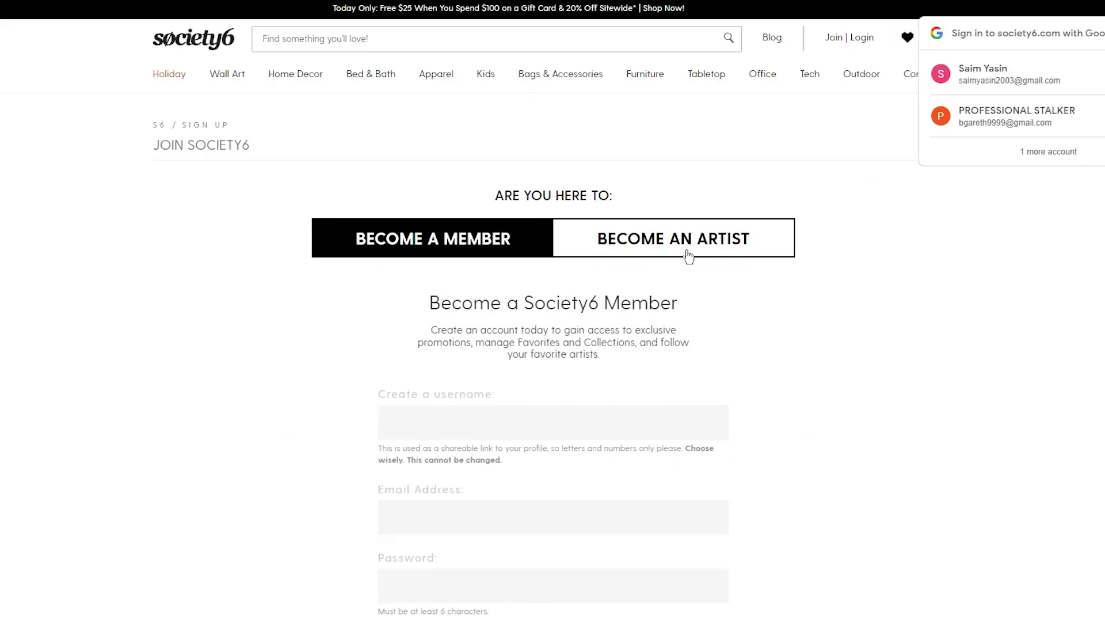
left_click(678, 251)
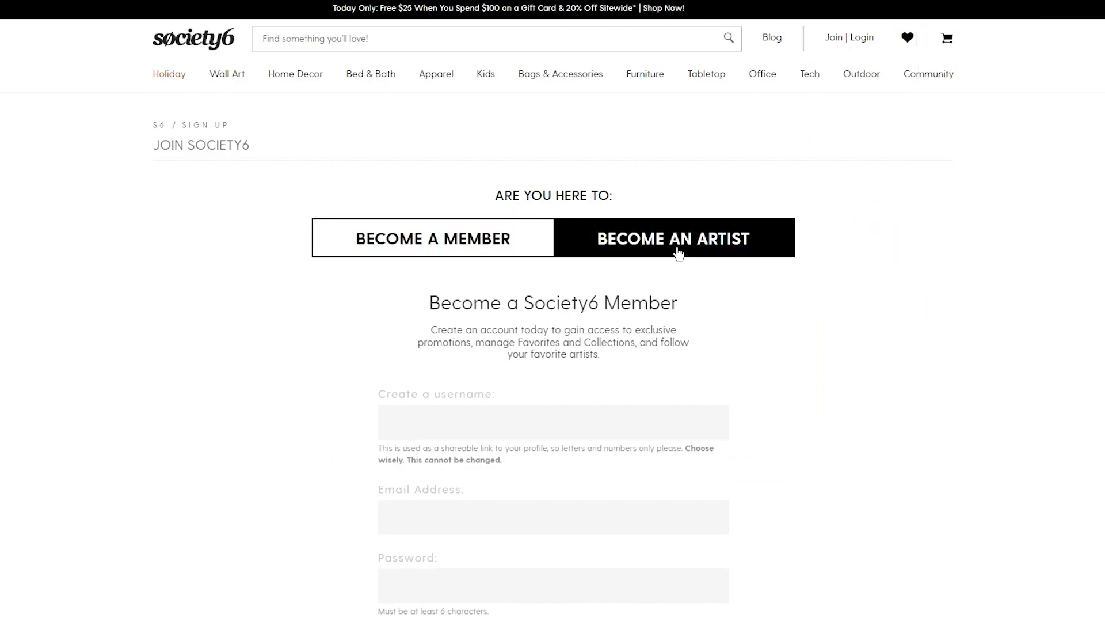
scroll(866, 267, "down", 2)
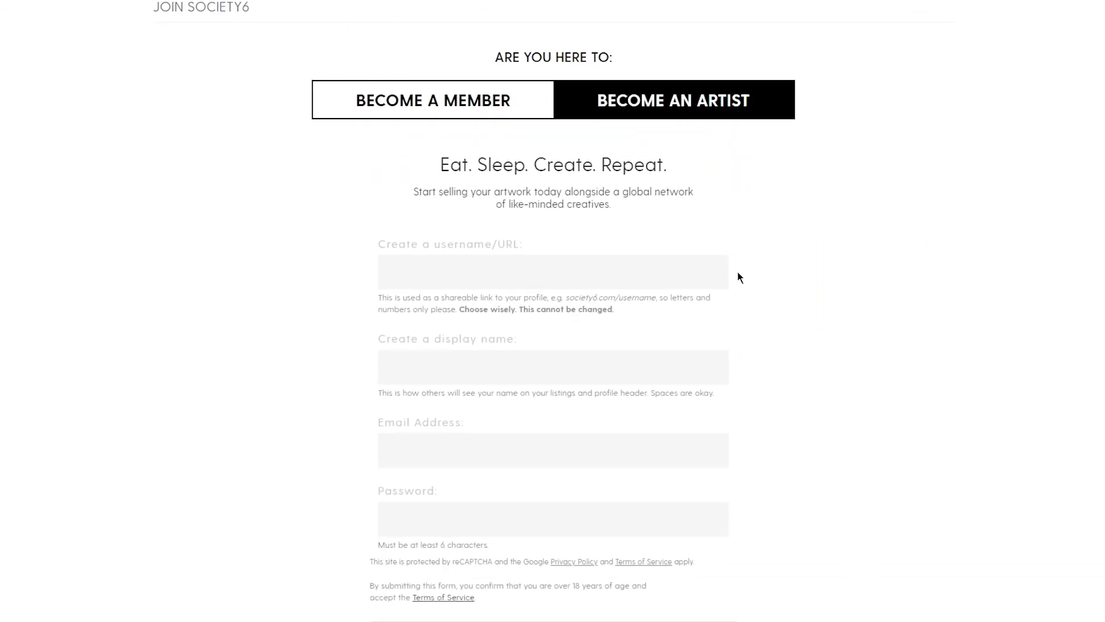
Fill in the artist sign-up form with the username, the display name and the copied email address.
left_click(519, 276)
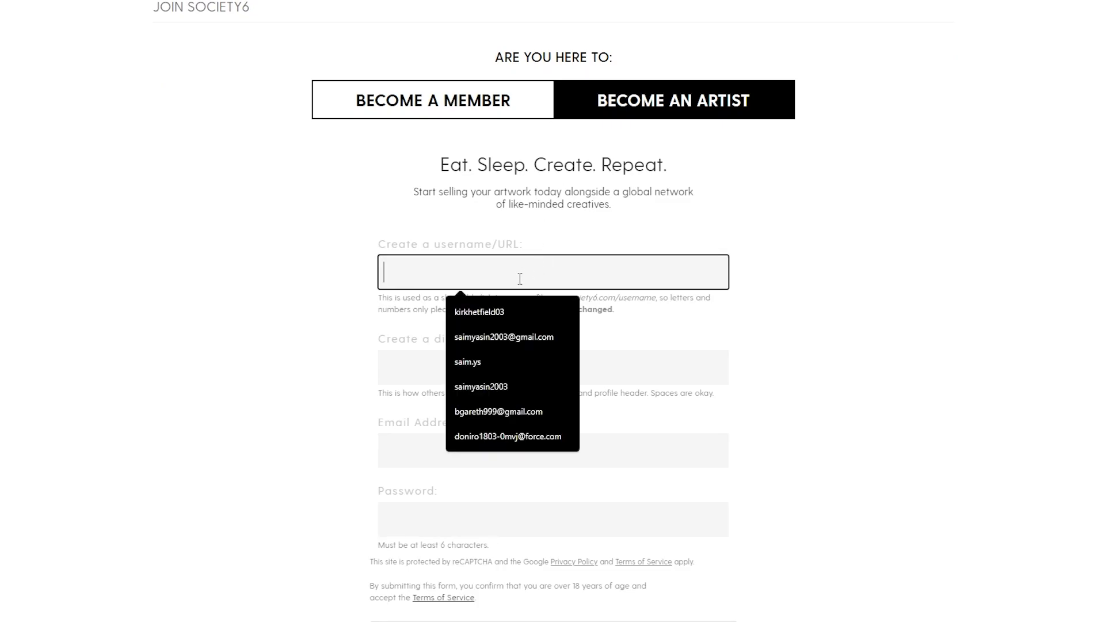
left_click(484, 312)
left_click(459, 370)
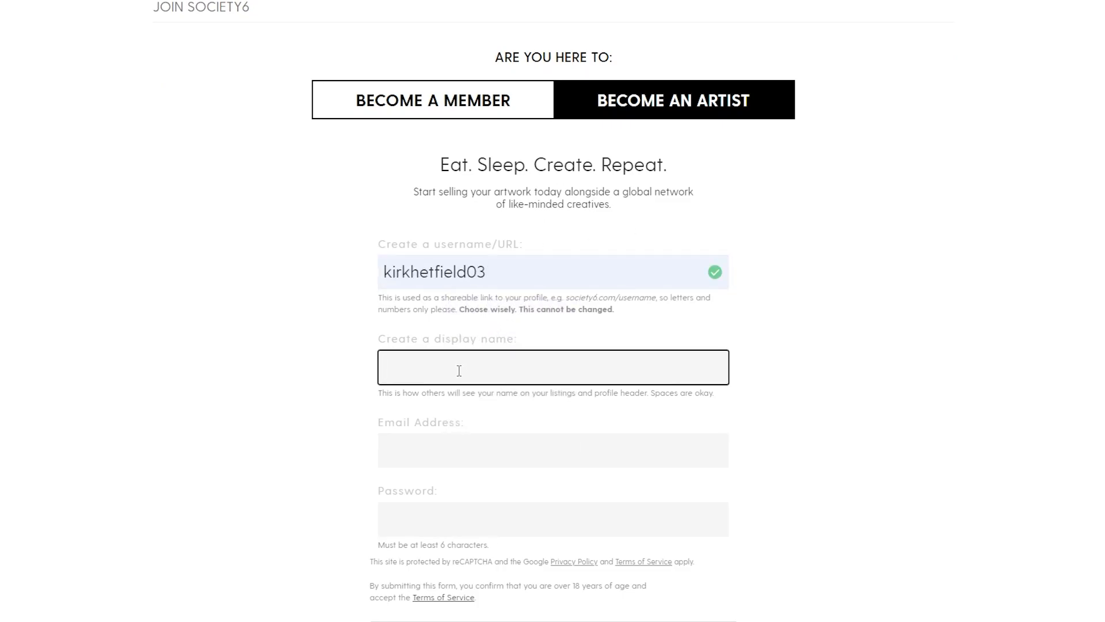
type("John")
left_click(602, 450)
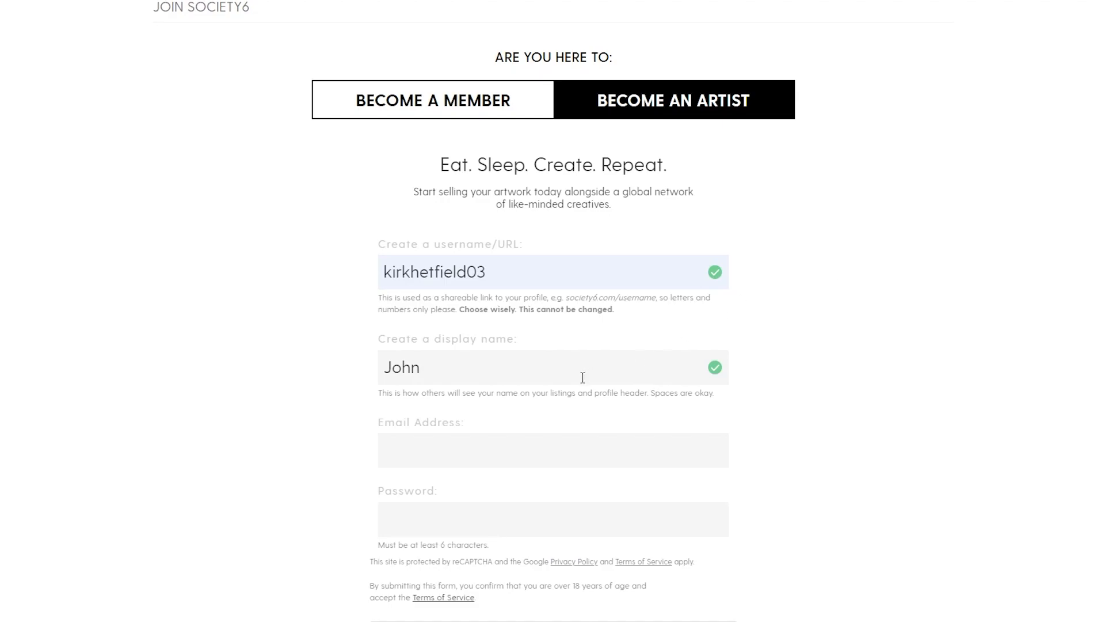
left_click(462, 460)
right_click(464, 463)
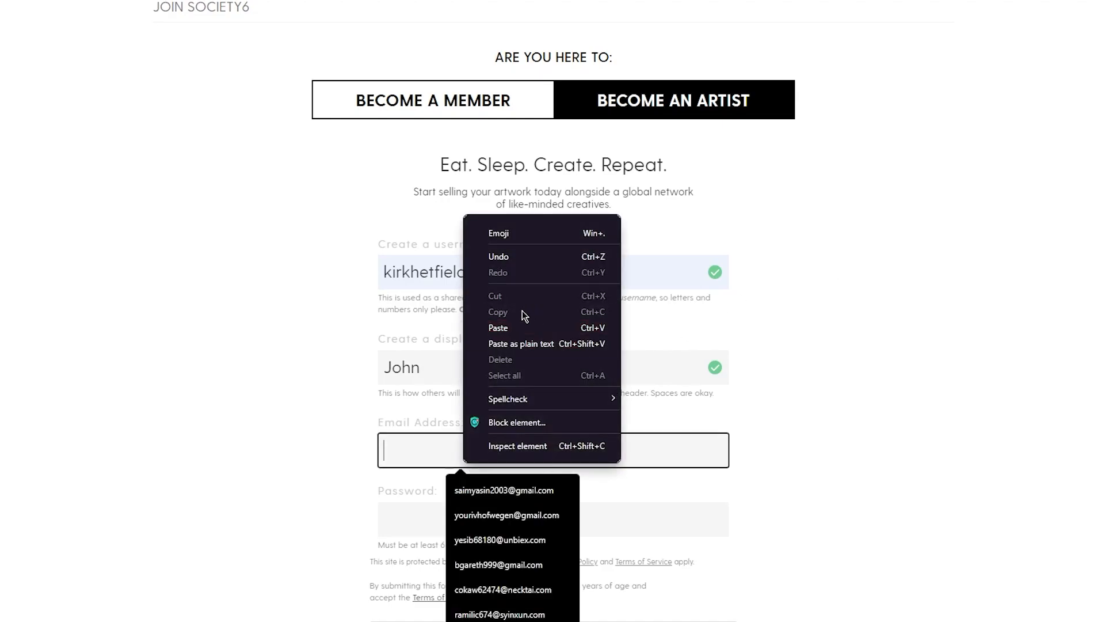
left_click(521, 328)
Enter the account password and submit the artist sign-up form.
left_click(466, 522)
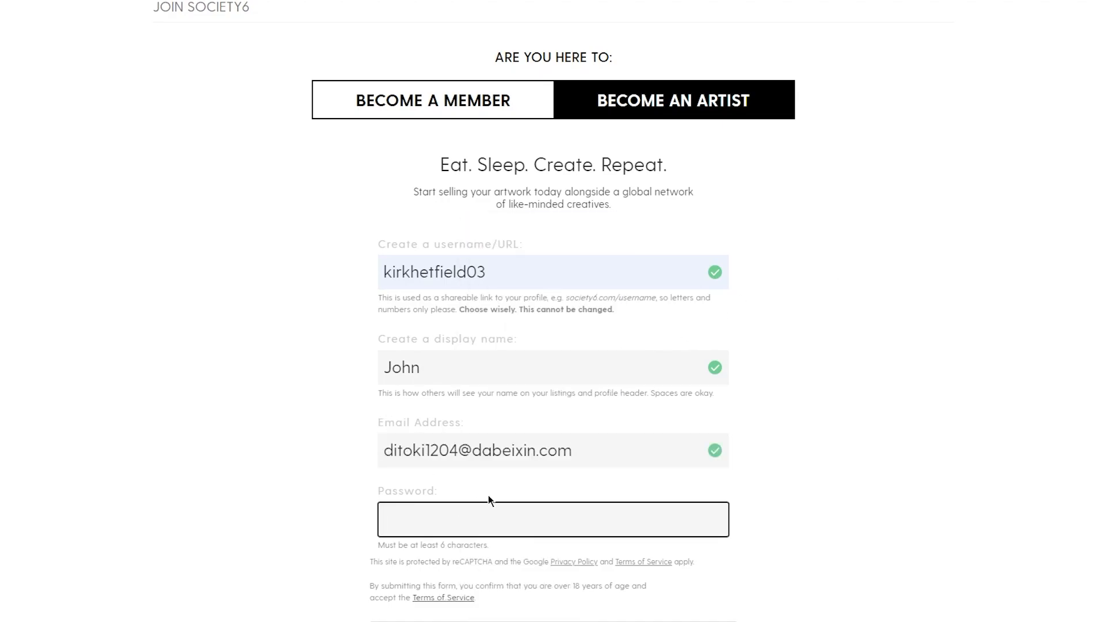
type("*******")
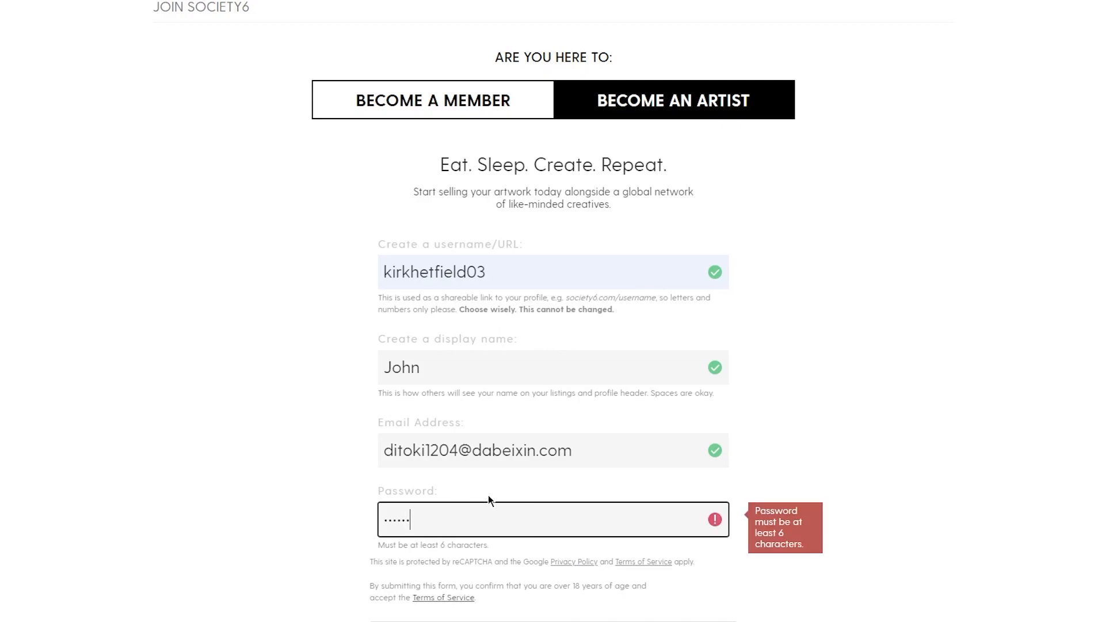
type("**")
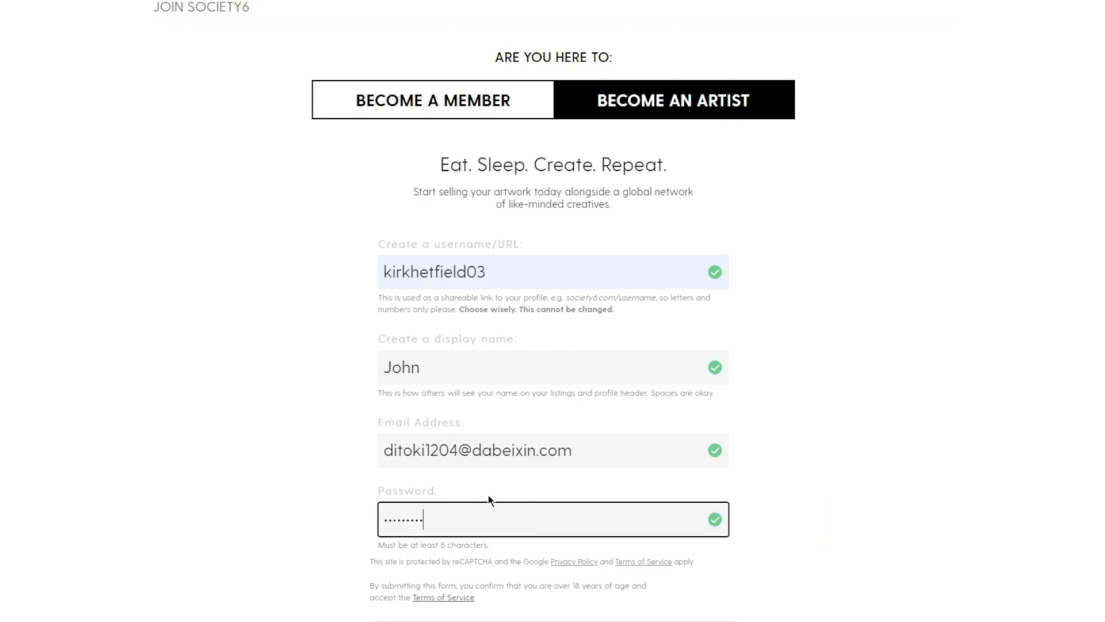
scroll(827, 291, "down", 4)
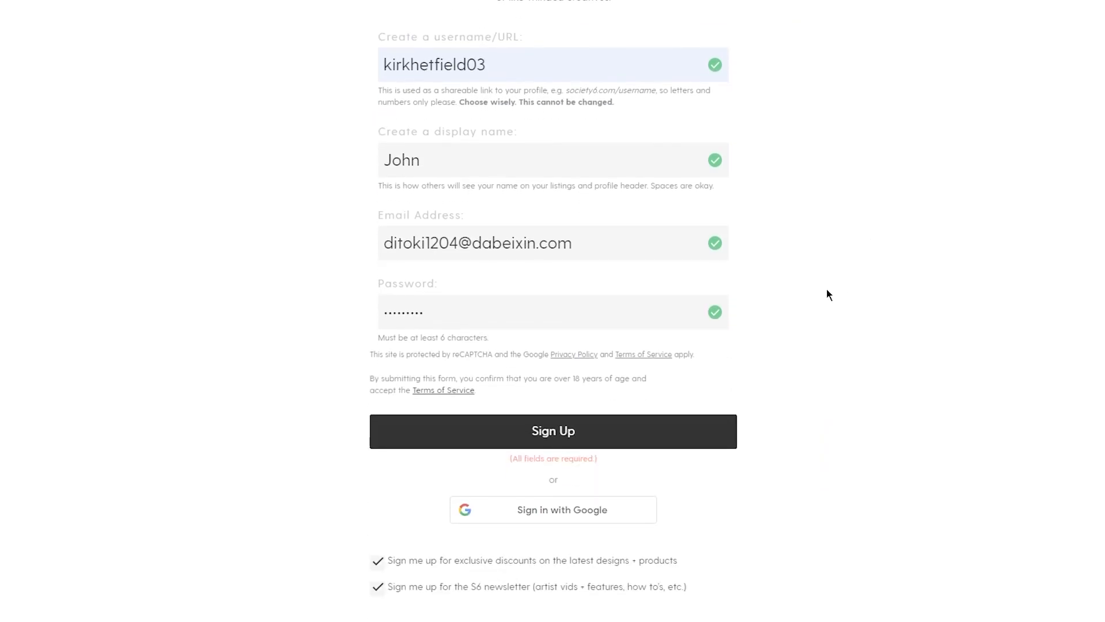
left_click(582, 436)
Choose the Free artist plan with 10 designs and go to the artist studio.
scroll(754, 344, "down", 7)
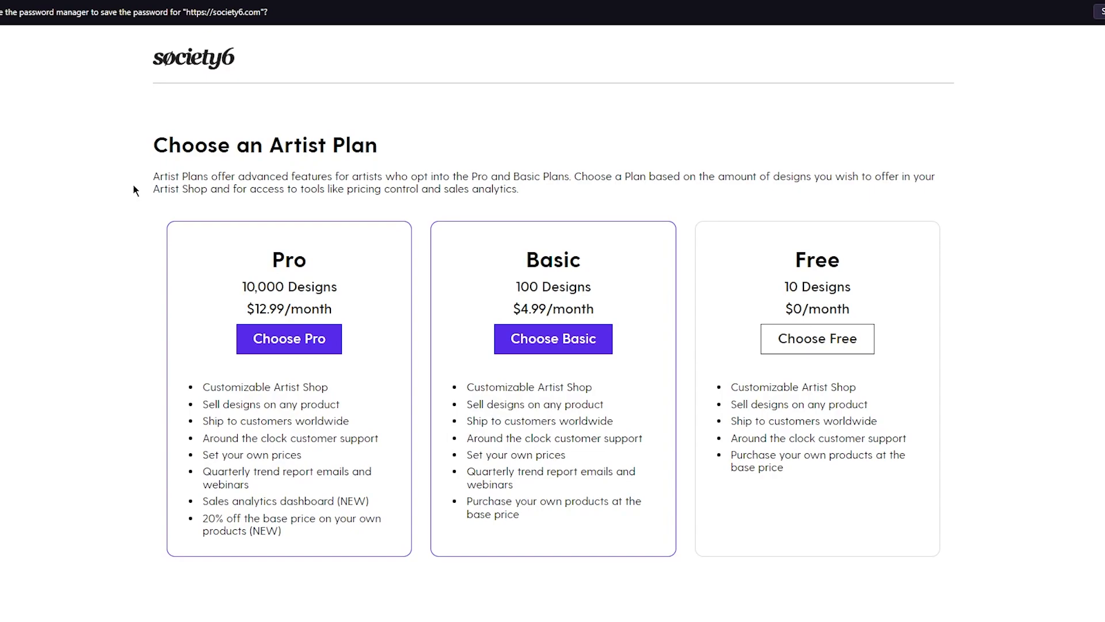
left_click(816, 347)
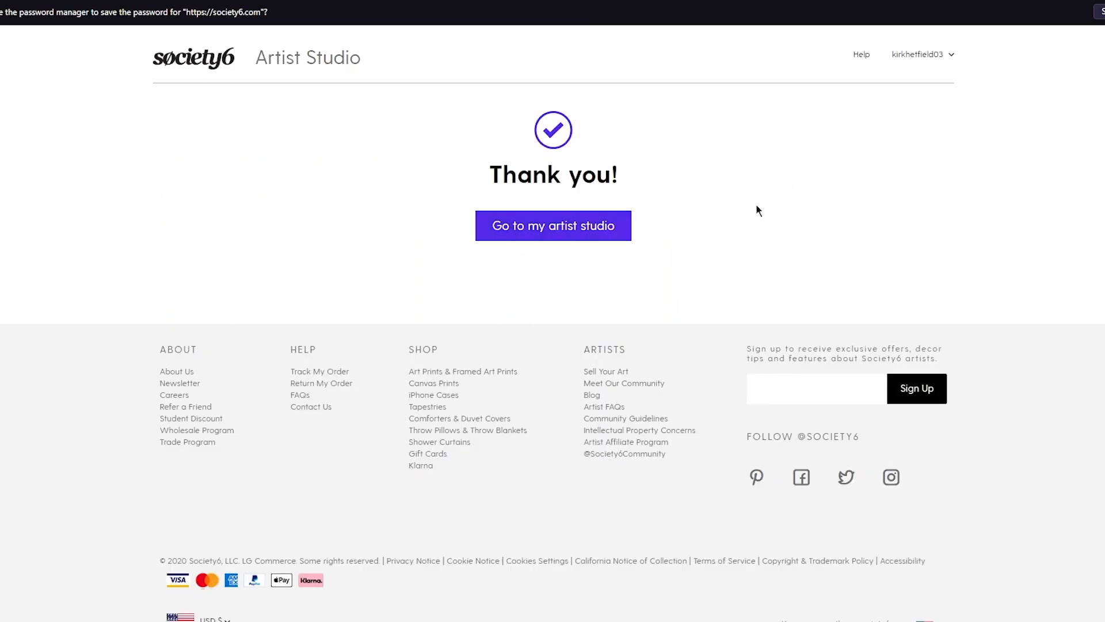
left_click(553, 225)
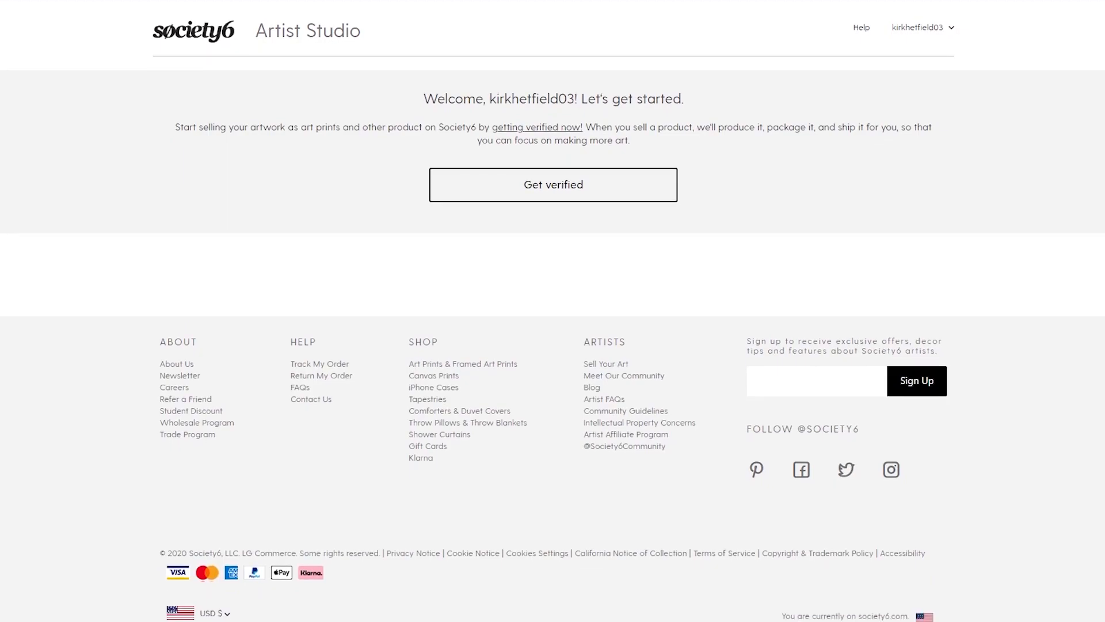
Start the artist identity verification through PayPal, but skip it for now.
left_click(556, 189)
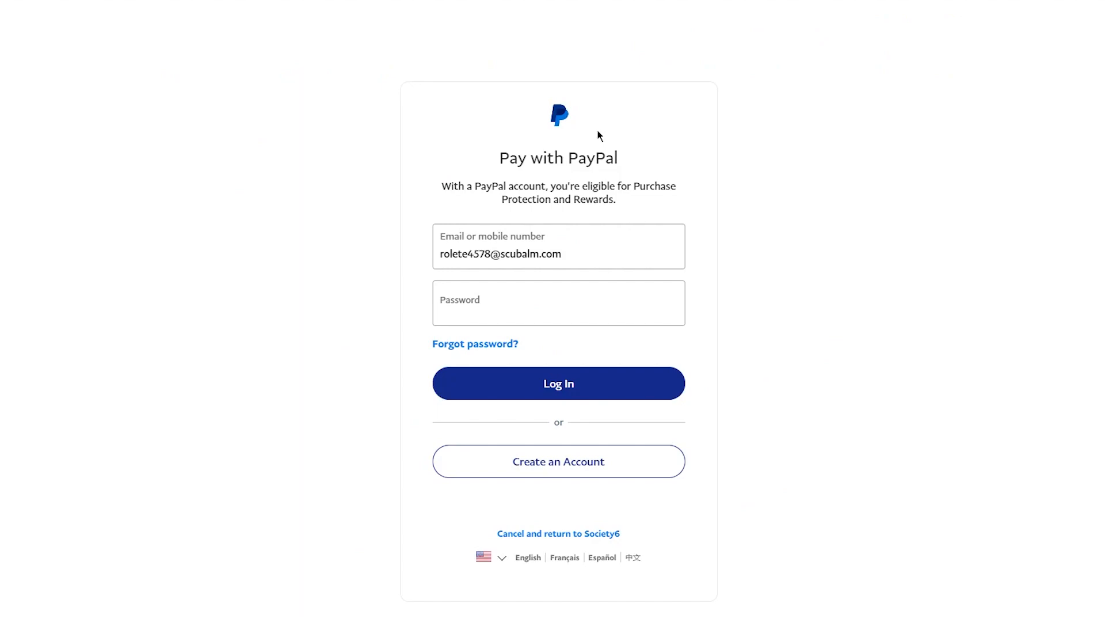
left_click(581, 253)
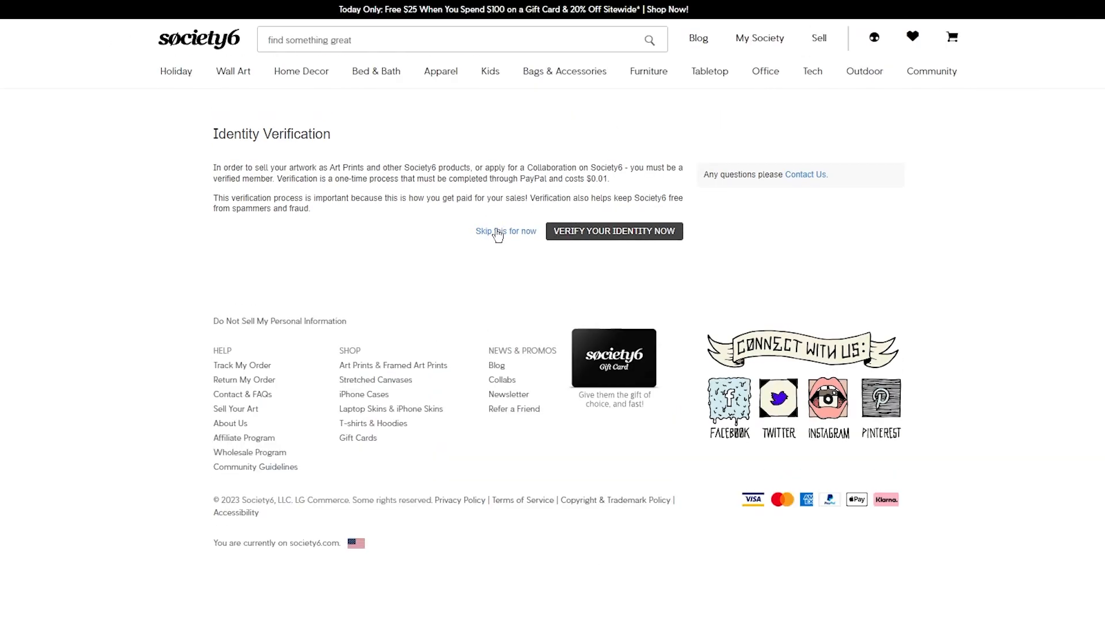
left_click(497, 232)
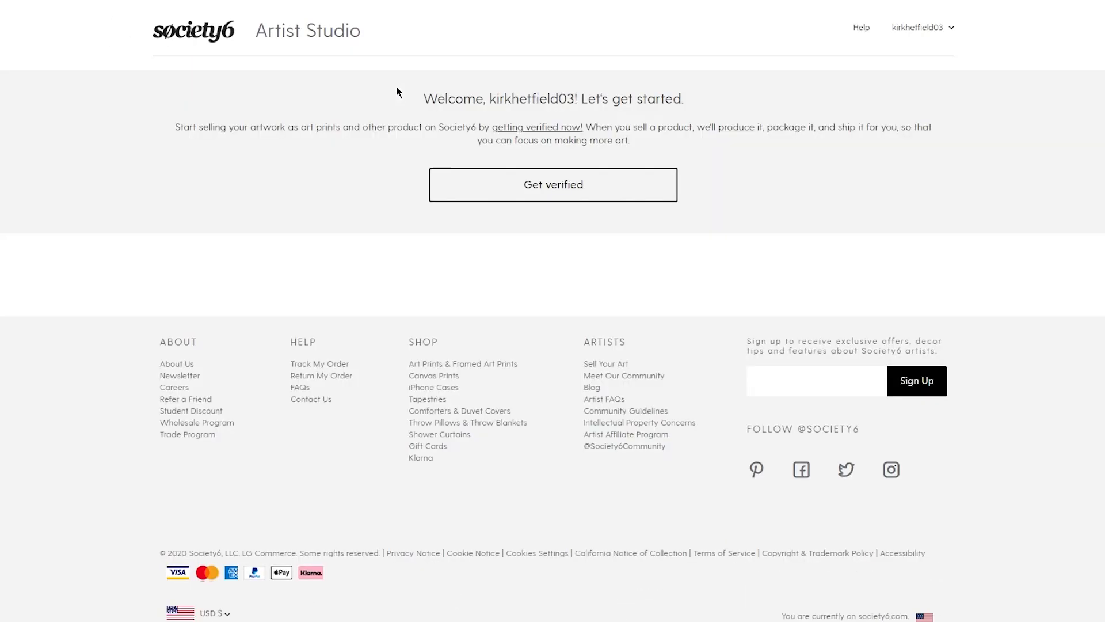
left_click_drag(163, 127, 492, 130)
left_click(312, 158)
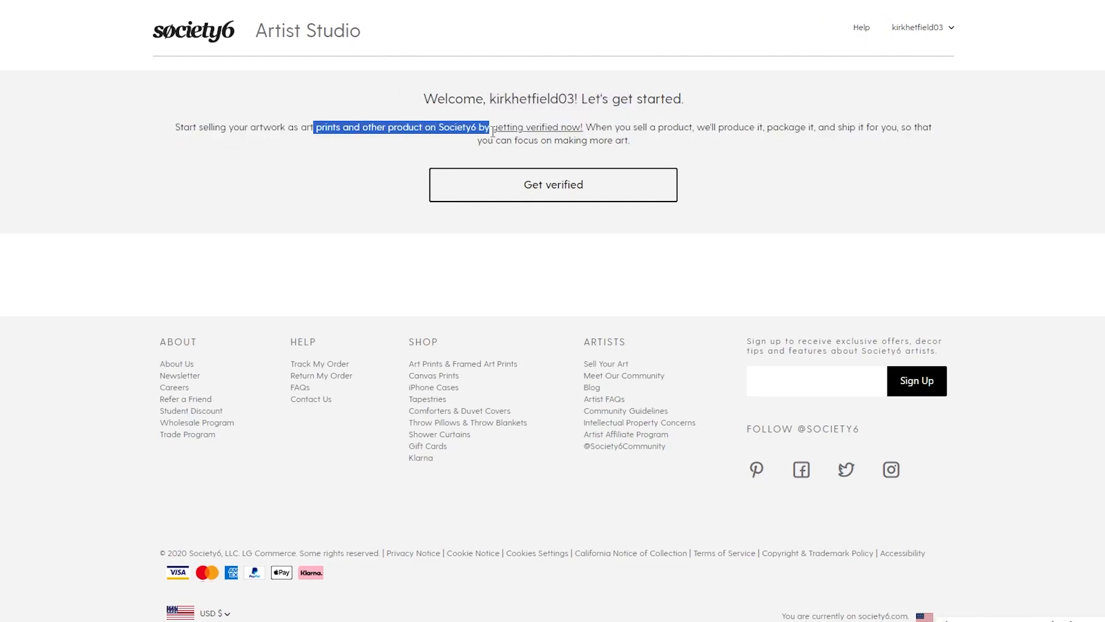
left_click(493, 156)
Return to the Society6 homepage, then open and look over the new artist profile page.
left_click(193, 32)
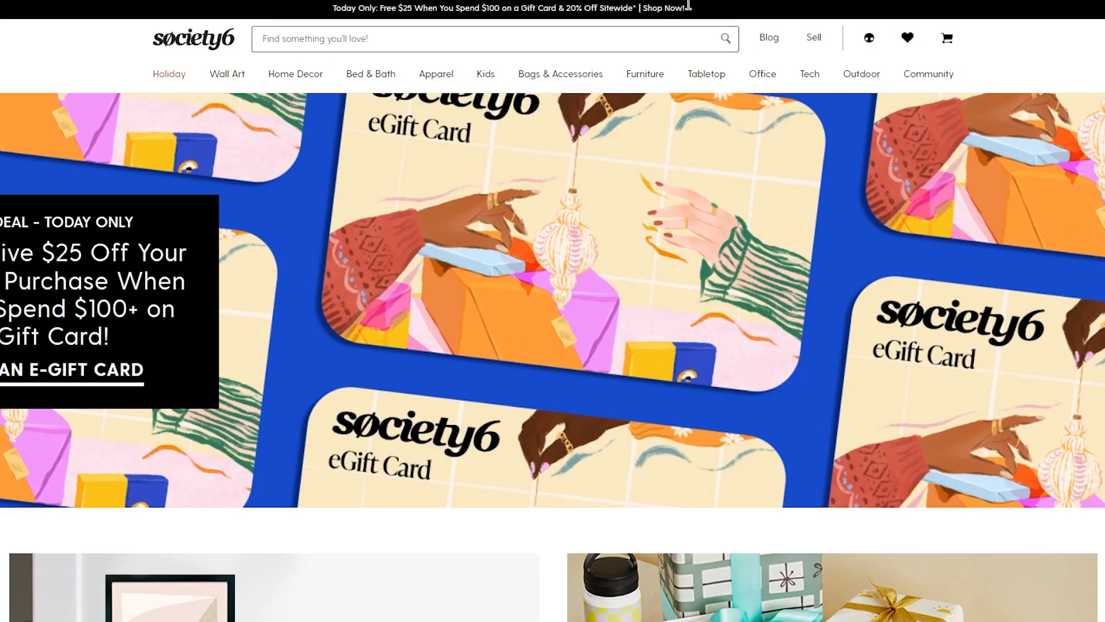
mouse_move(866, 39)
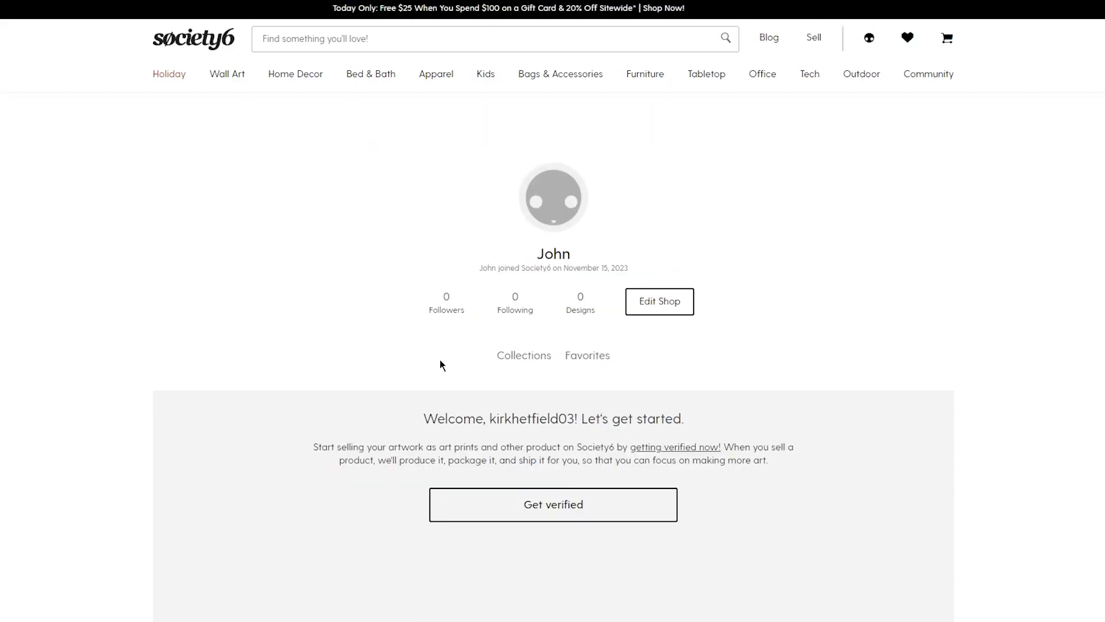
scroll(602, 296, "down", 7)
scroll(437, 207, "up", 7)
Open the Home Decor category and browse its featured products and listings.
mouse_move(587, 83)
mouse_move(311, 80)
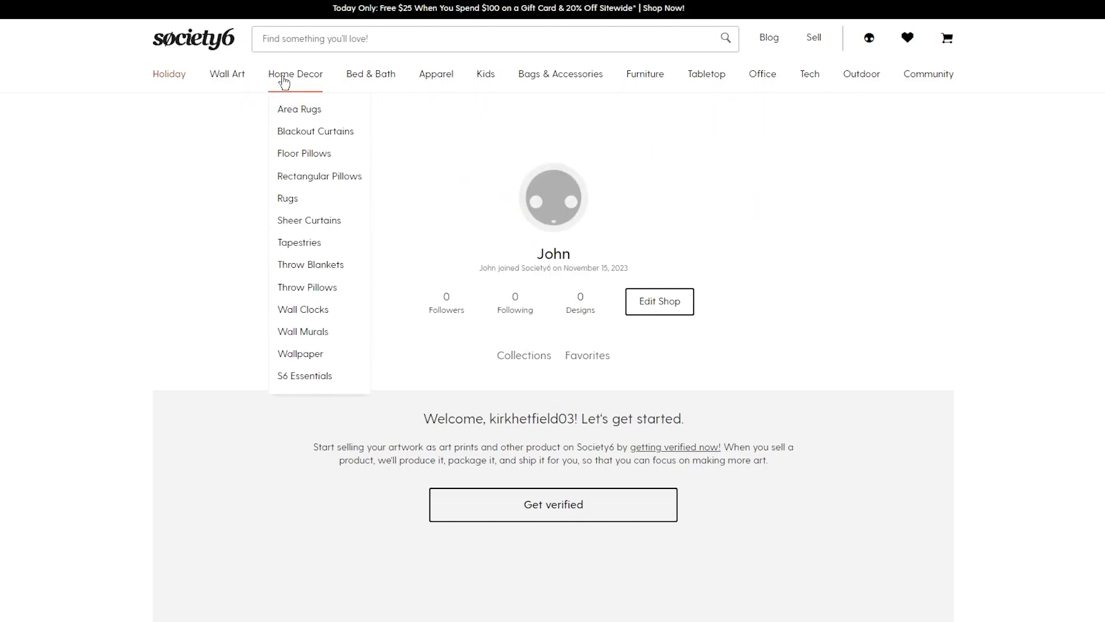
left_click(284, 82)
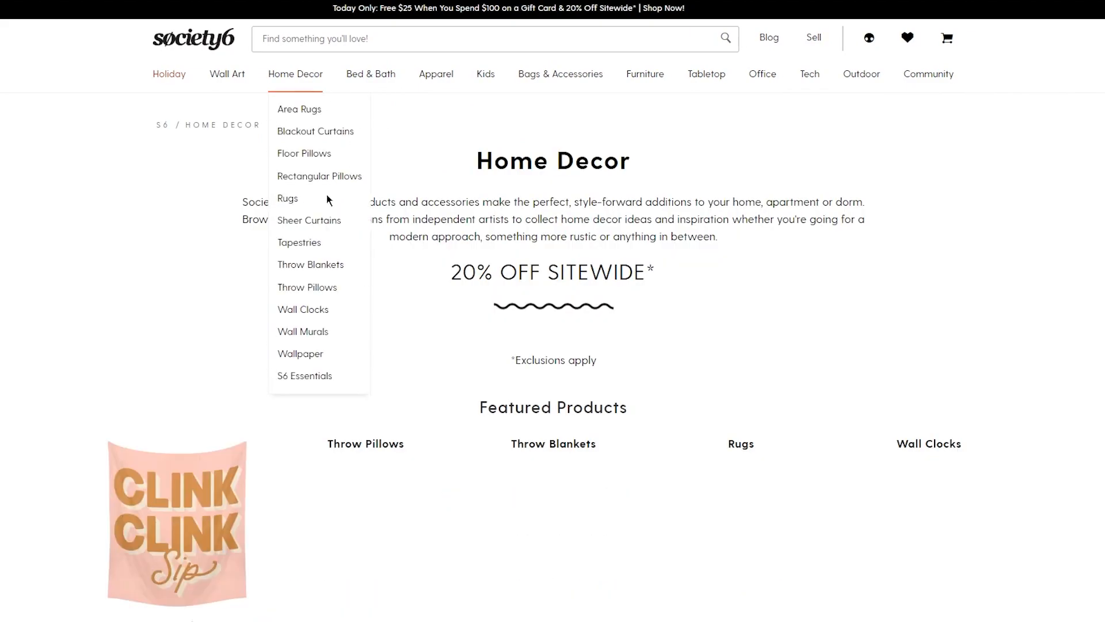
scroll(171, 316, "down", 5)
scroll(668, 375, "down", 15)
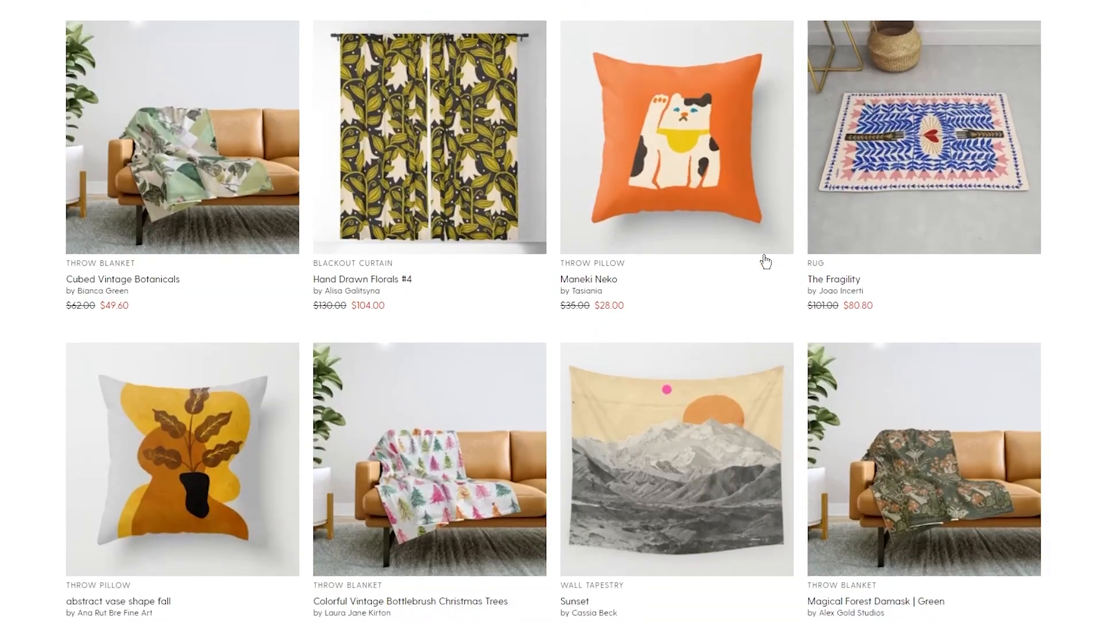
scroll(857, 229, "up", 20)
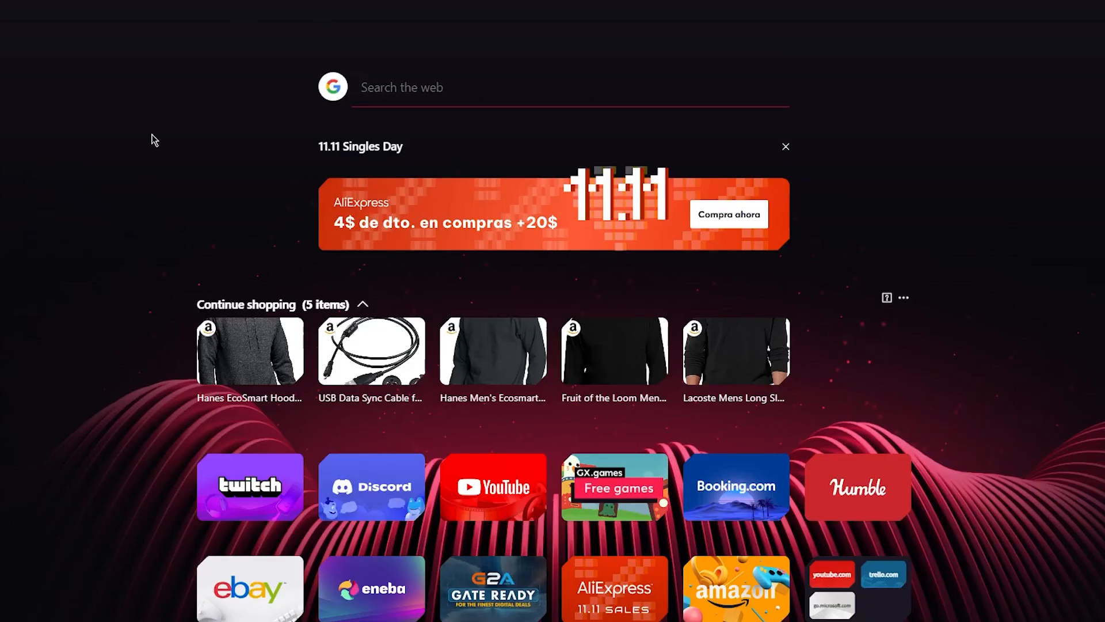
Open the Printify website at printify.com.
type("printif")
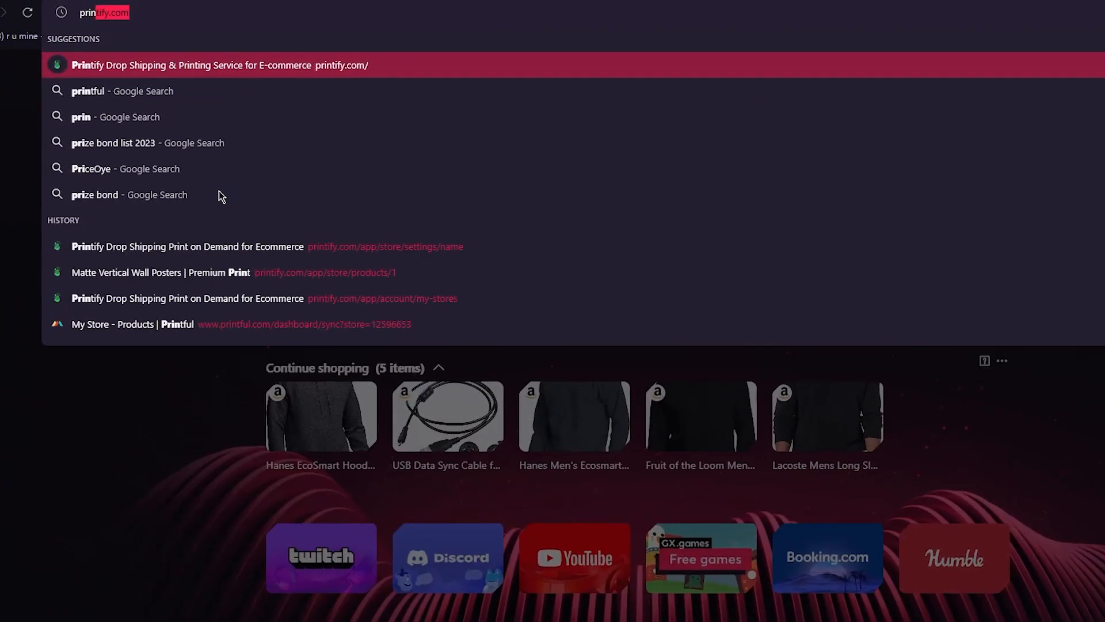
type("y")
key("Return")
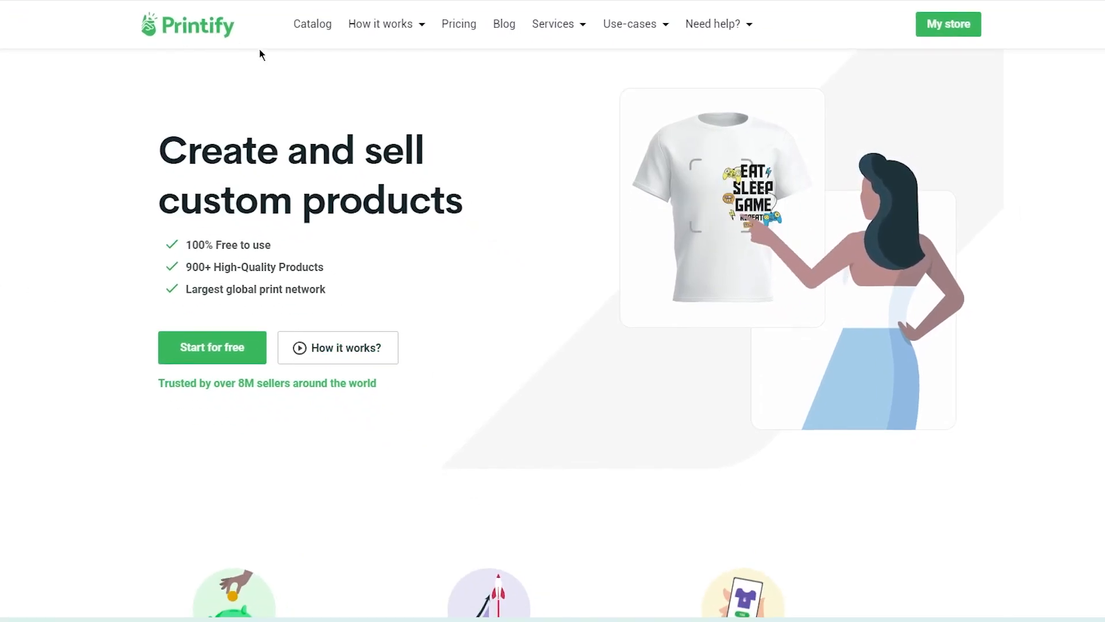
left_click_drag(186, 150, 569, 215)
left_click(446, 205)
left_click_drag(144, 136, 496, 271)
left_click(320, 251)
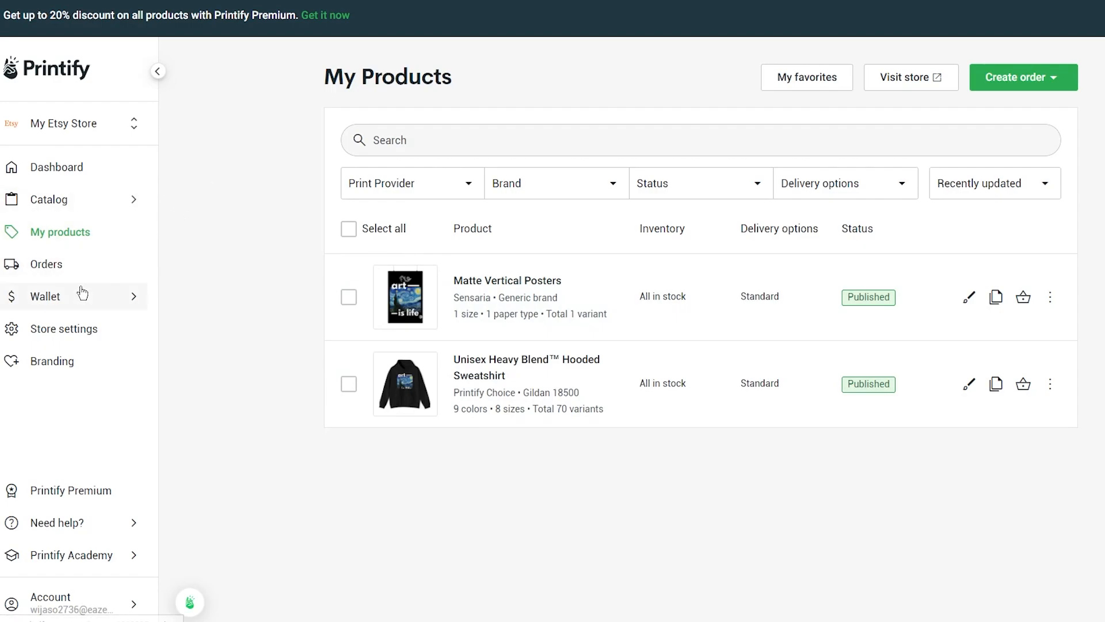
Check the Printify store settings and review the sales channels offered for connecting a store.
left_click(97, 335)
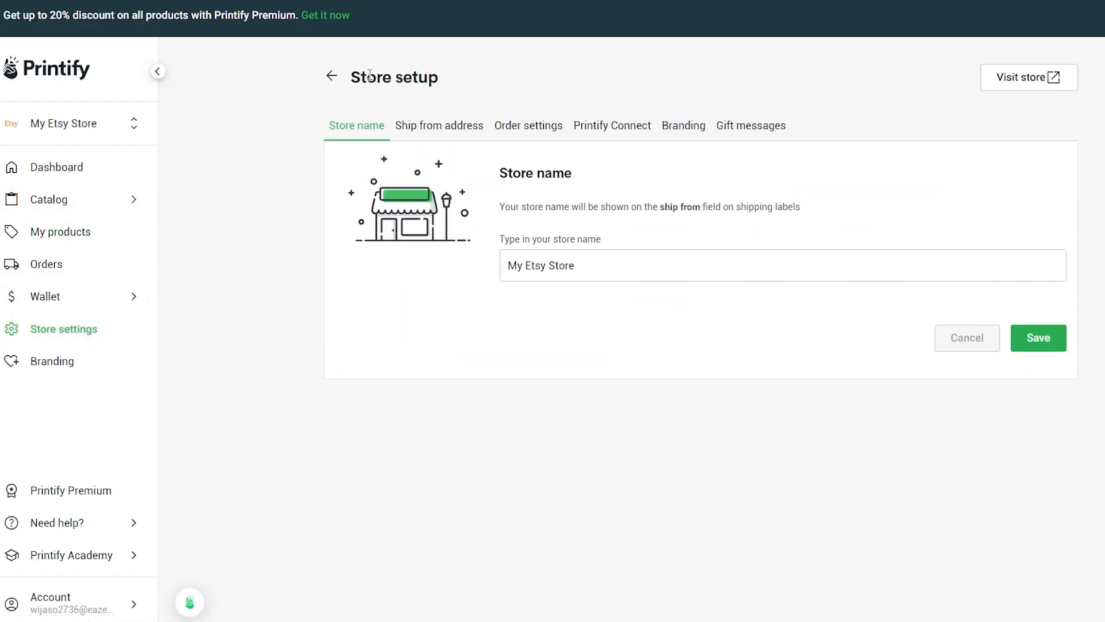
left_click(333, 76)
left_click(1028, 78)
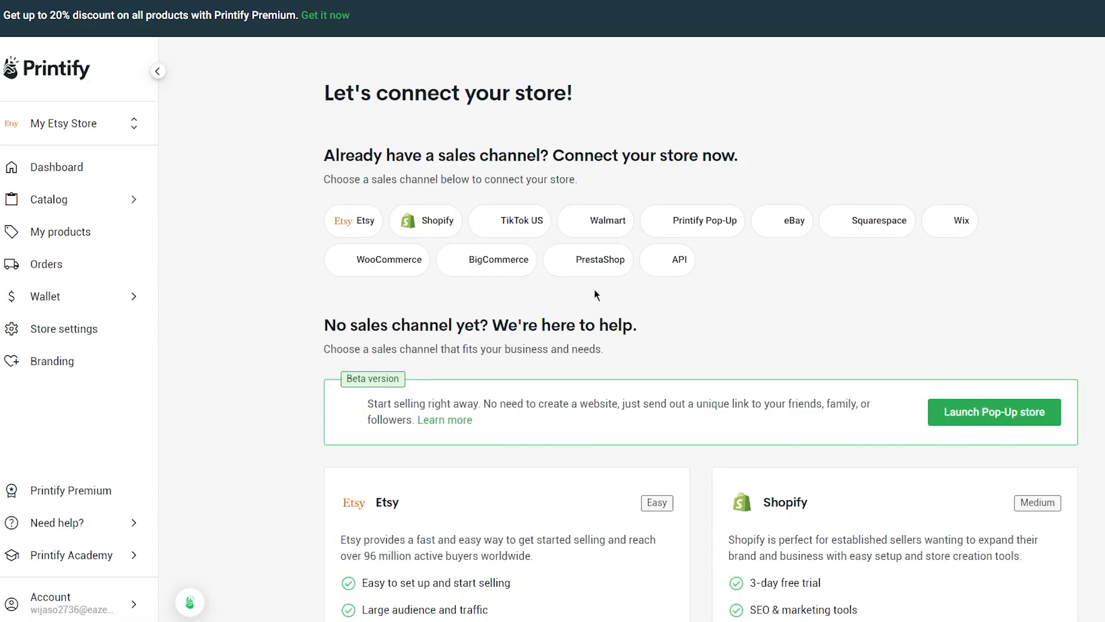
scroll(733, 275, "down", 5)
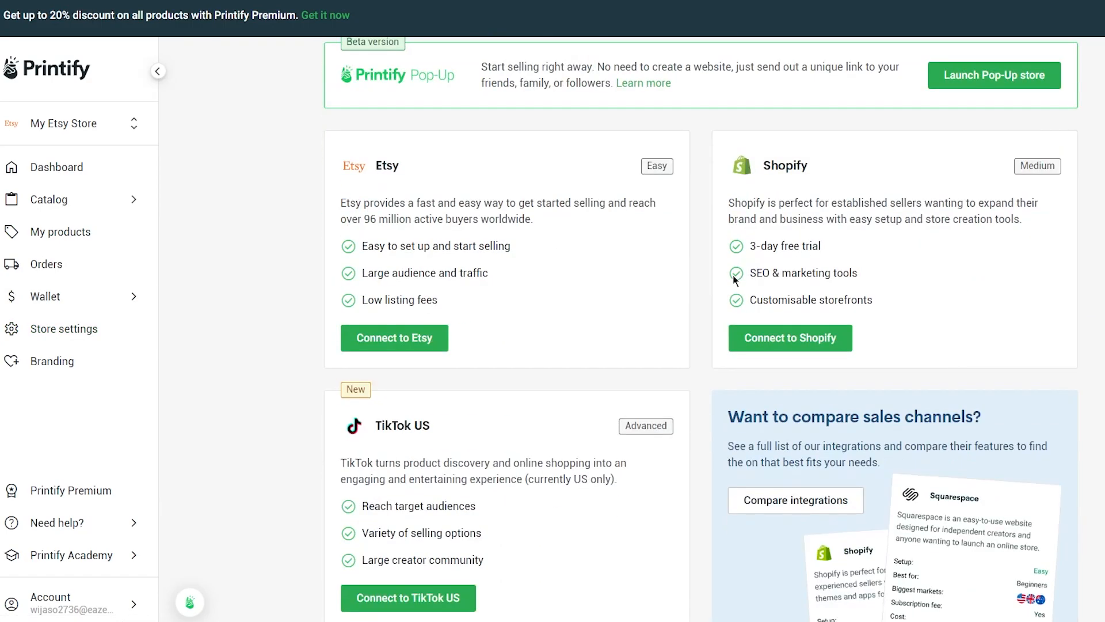
scroll(733, 275, "down", 6)
scroll(733, 275, "up", 7)
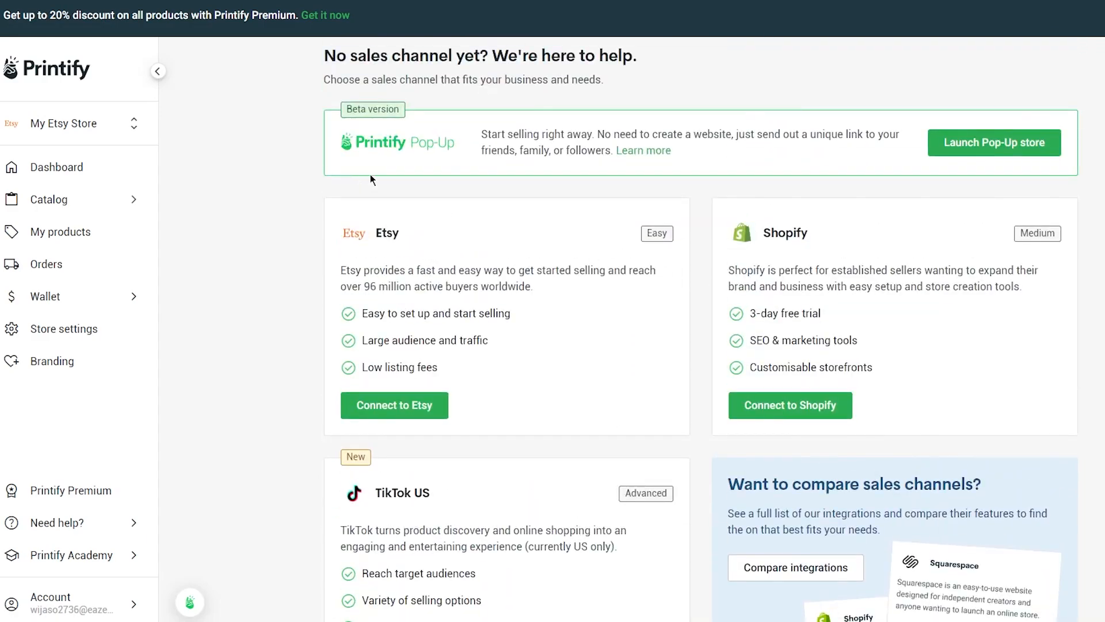
Connect a new sales channel through API, naming the store societysix, and dismiss the confirmation.
scroll(359, 178, "up", 3)
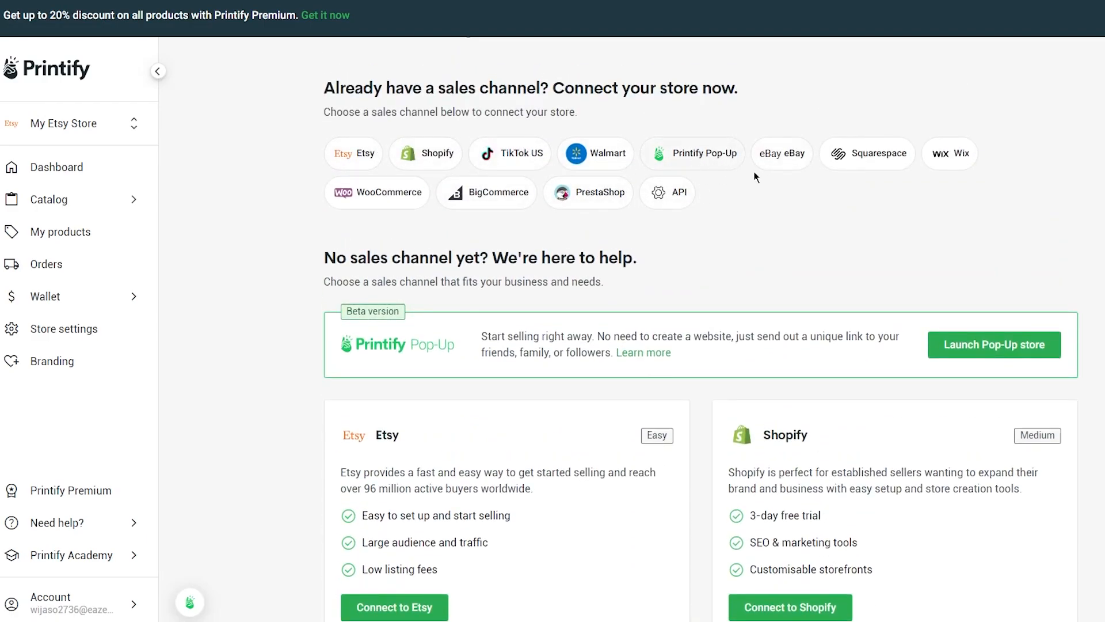
left_click(659, 195)
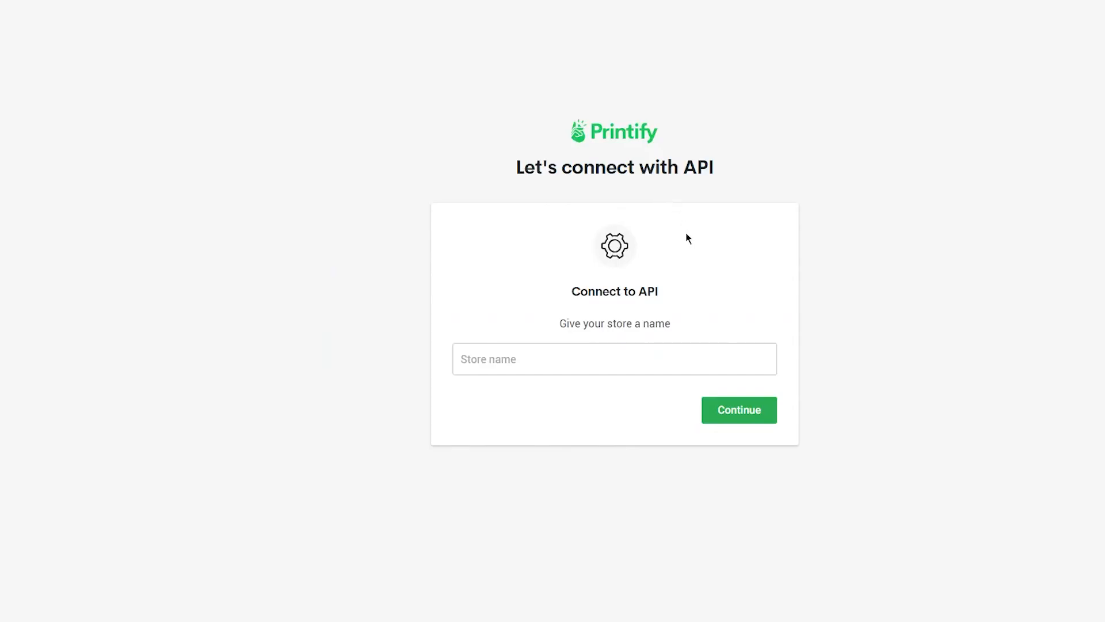
left_click(586, 355)
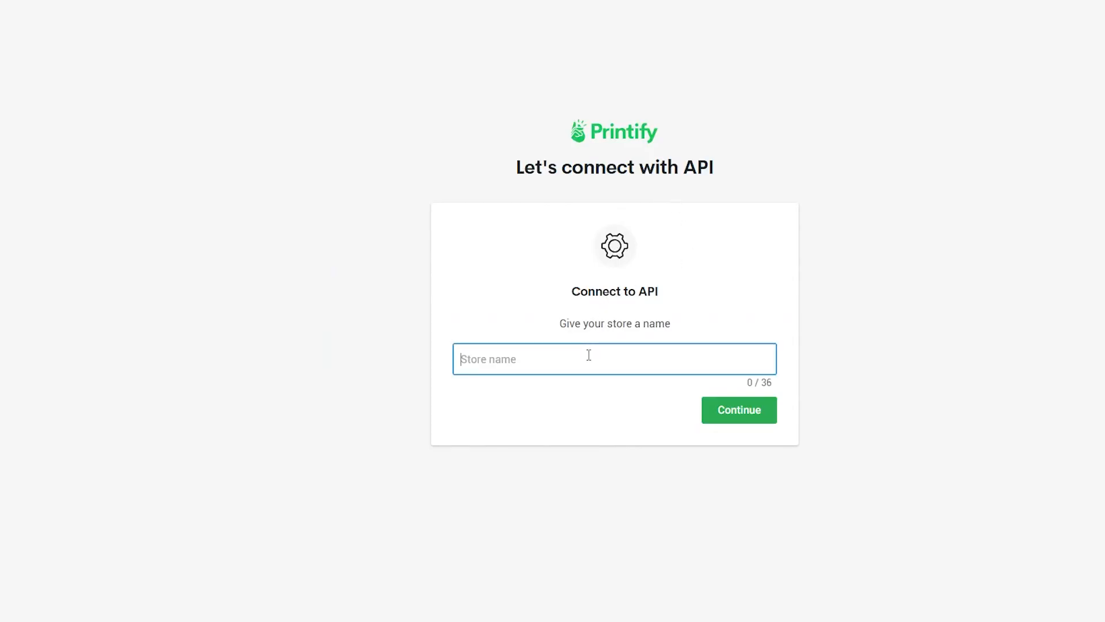
type("societysix")
left_click(737, 407)
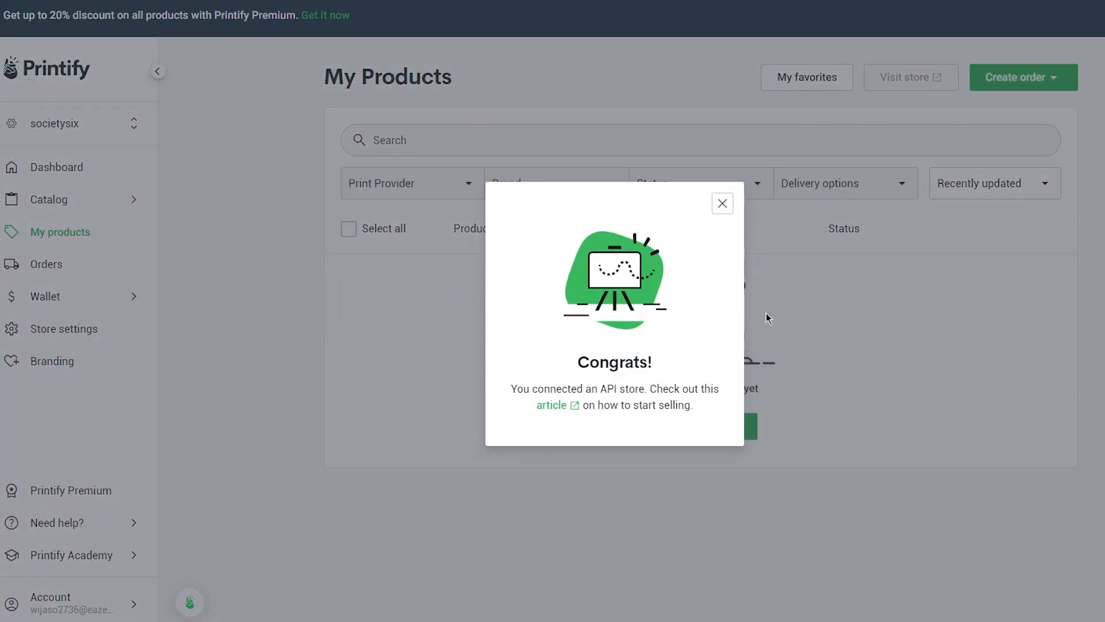
left_click(723, 204)
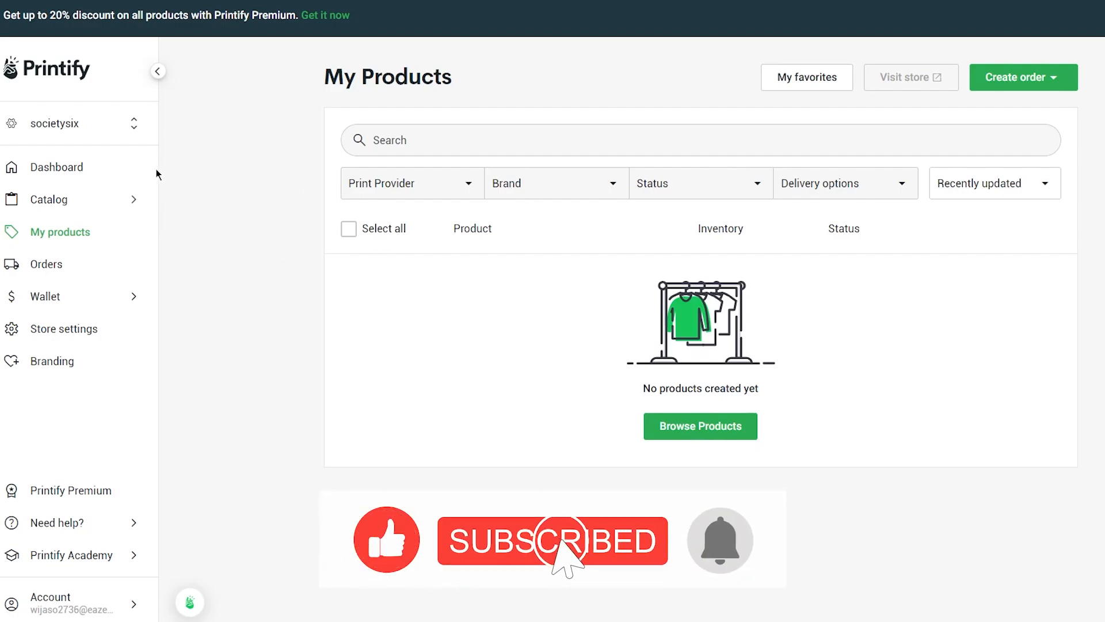
Browse the catalog's men's T-shirts and open the Unisex Jersey Short Sleeve Tee by Bella+Canvas.
left_click(113, 201)
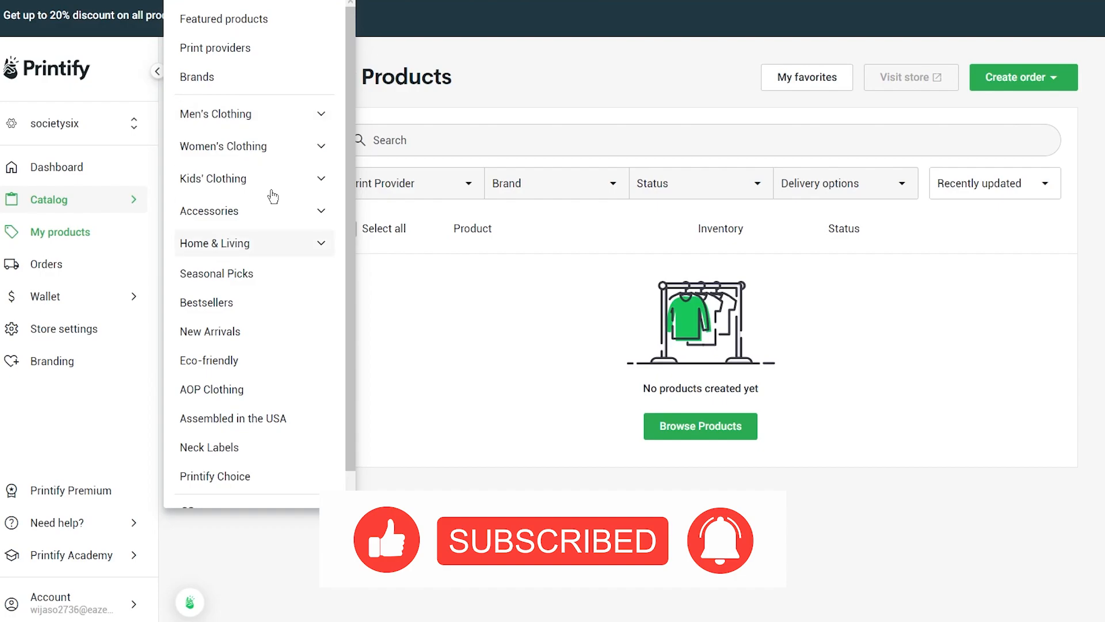
left_click(265, 117)
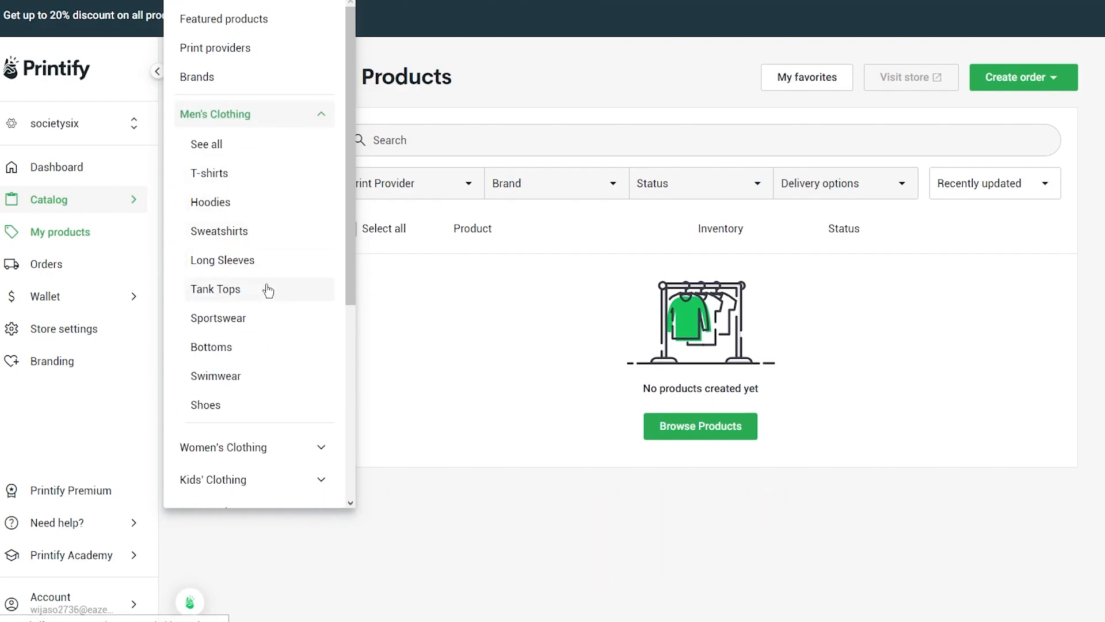
left_click(223, 176)
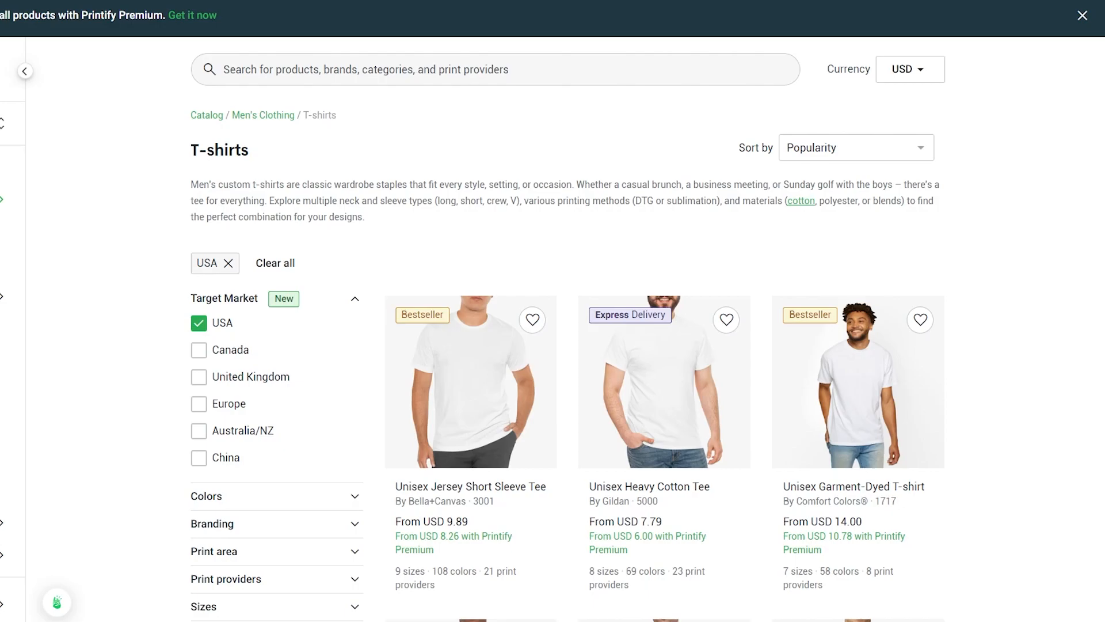
left_click(500, 412)
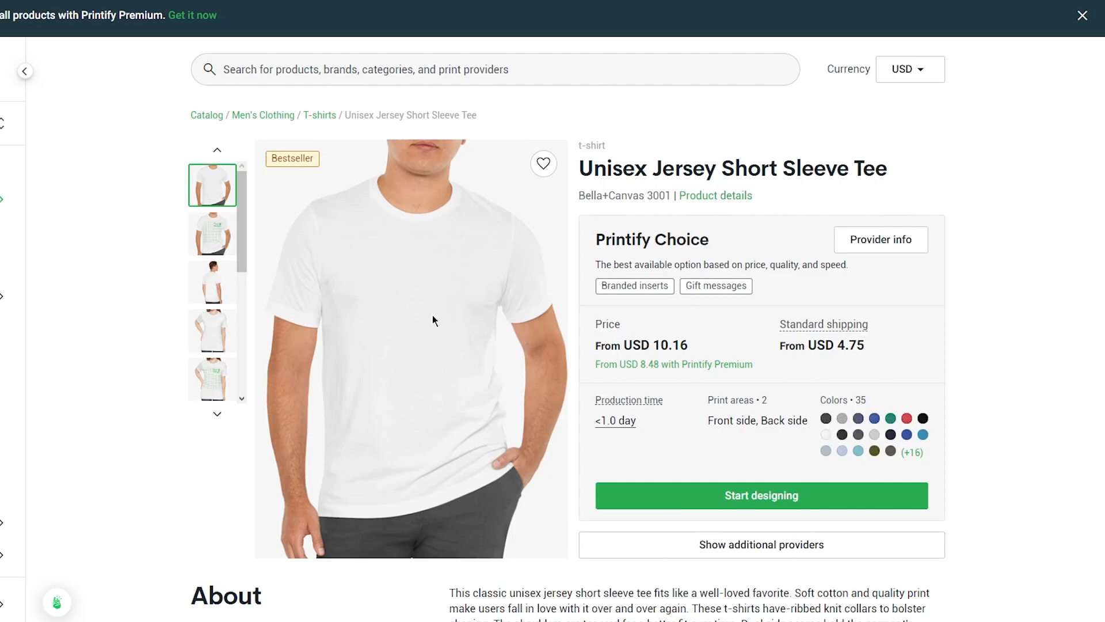
Look over the Unisex Jersey Short Sleeve Tee's description and key features, and start designing it.
left_click_drag(605, 172, 930, 144)
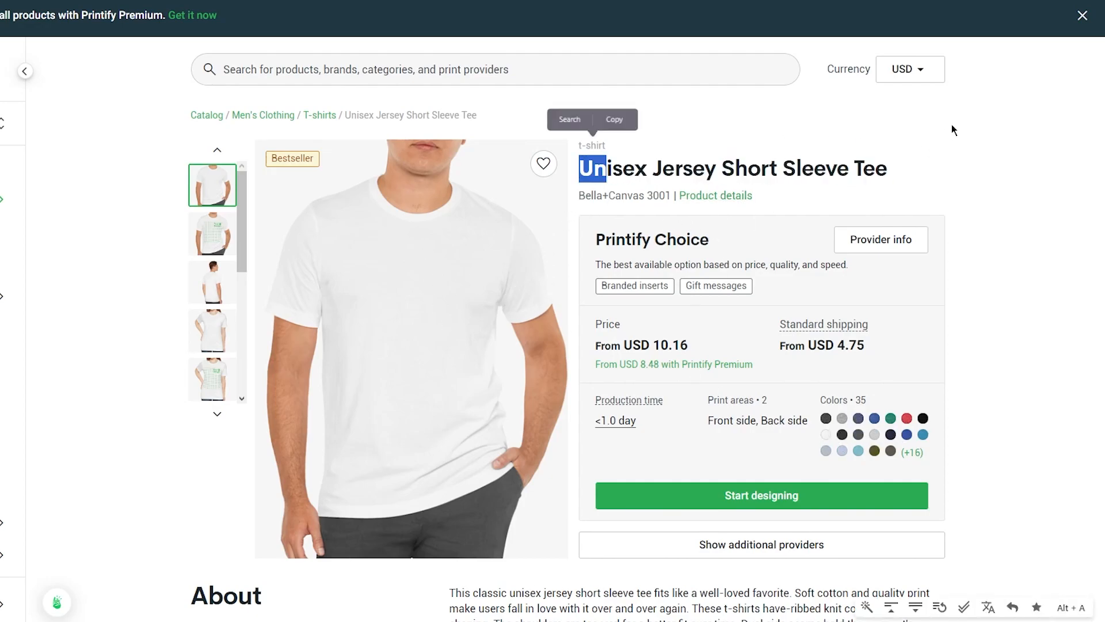
left_click(951, 125)
scroll(886, 173, "down", 5)
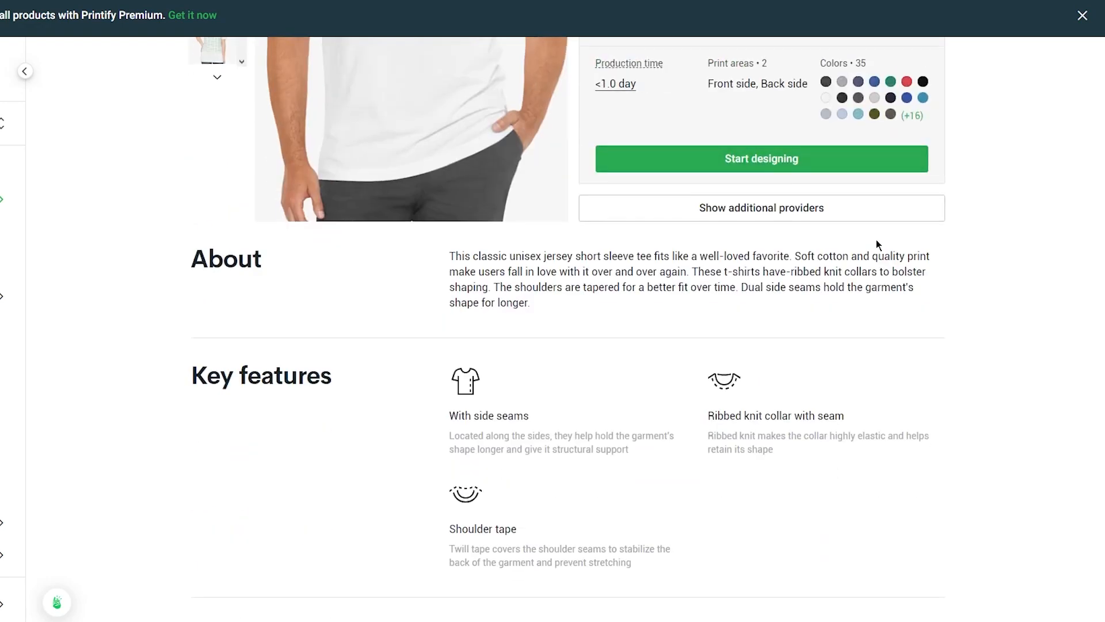
left_click(747, 161)
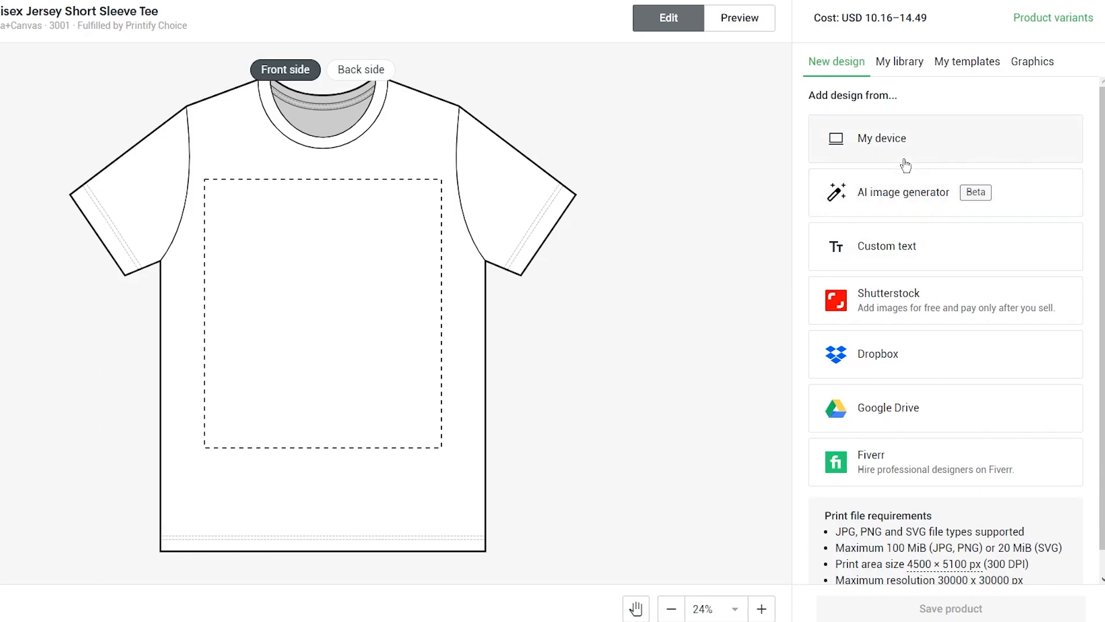
Upload the "Black and White Art Bold Artist" image from the device onto the shirt's front side.
left_click(937, 153)
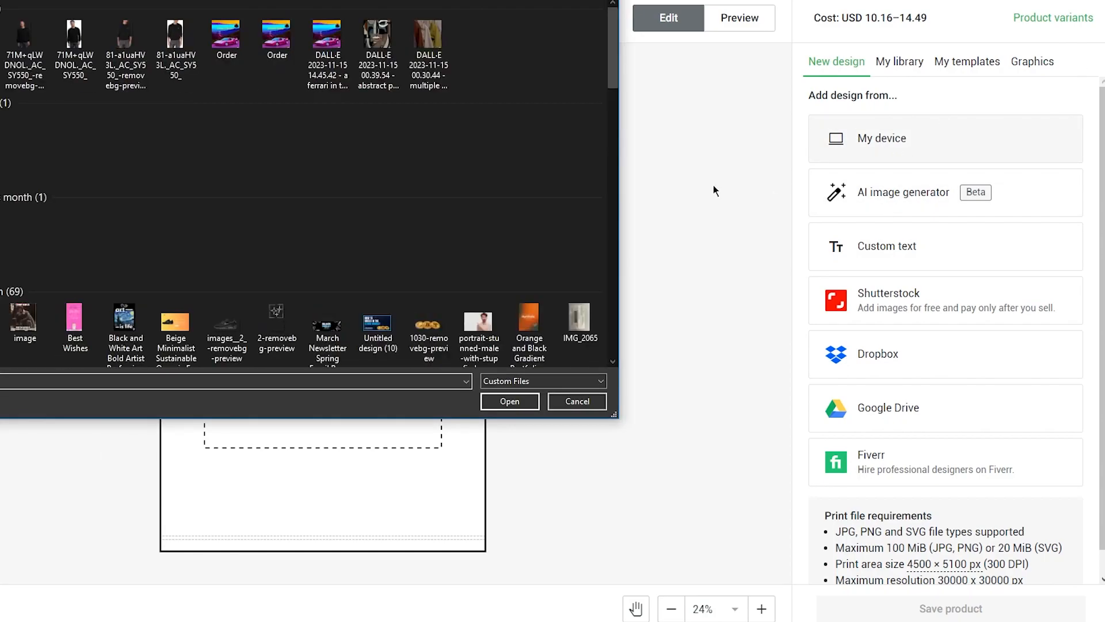
key("Escape")
double_click(115, 165)
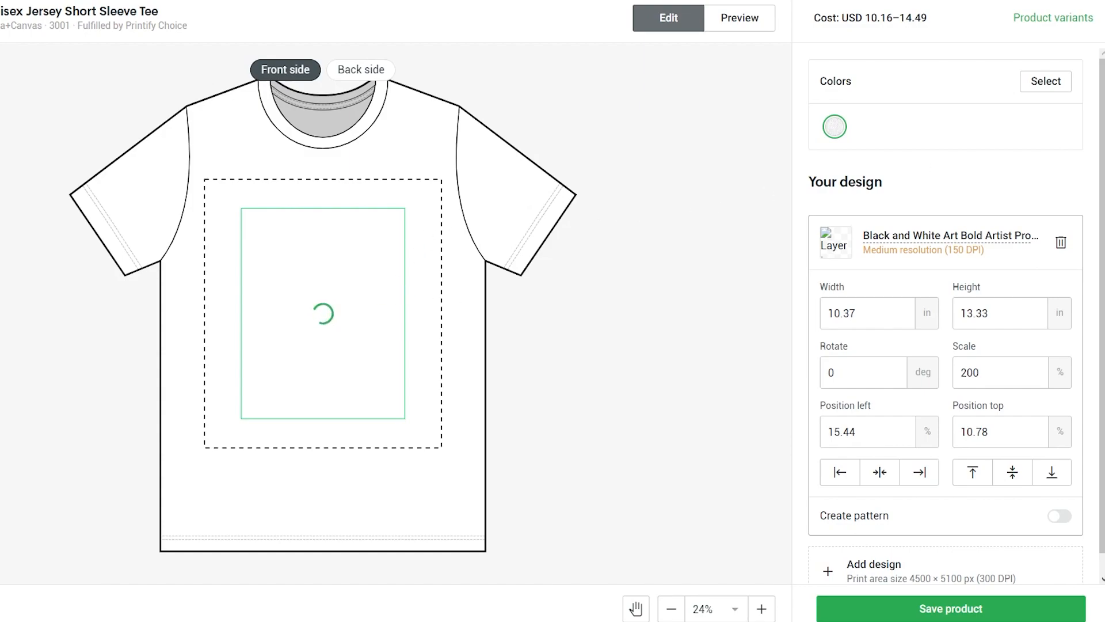
Add Black as a shirt color and compare the design on the black and white shirts.
left_click(1047, 82)
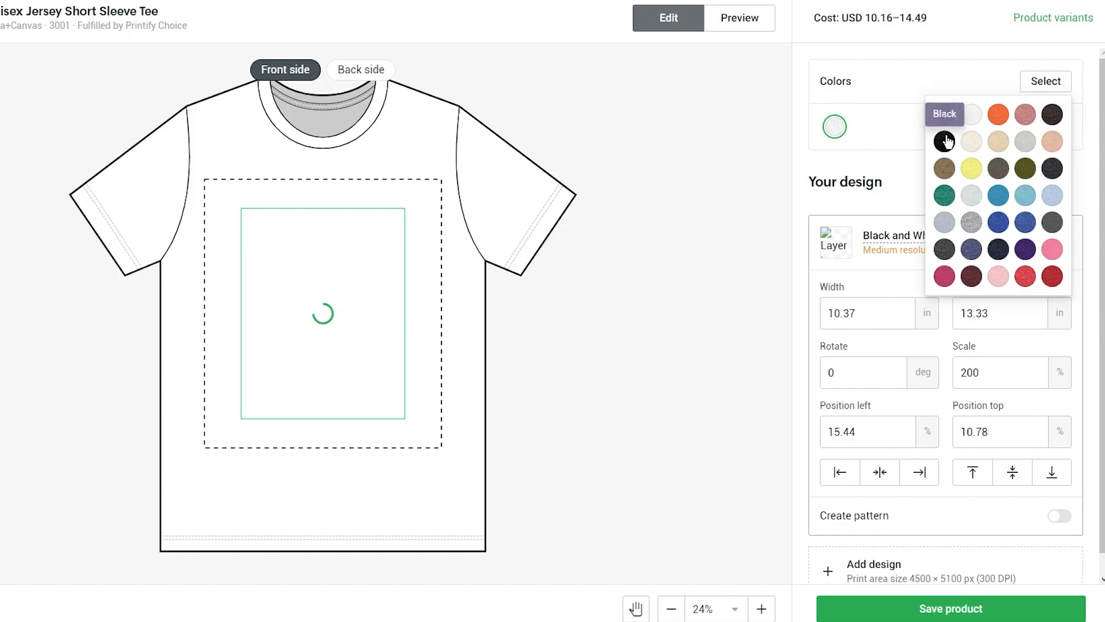
left_click(944, 140)
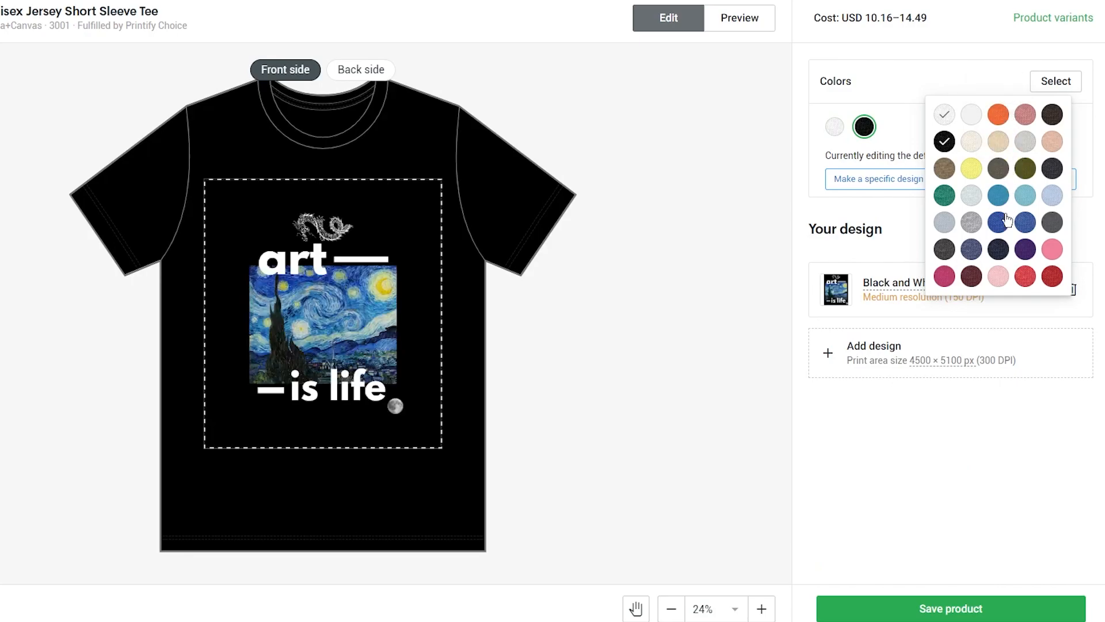
left_click(379, 284)
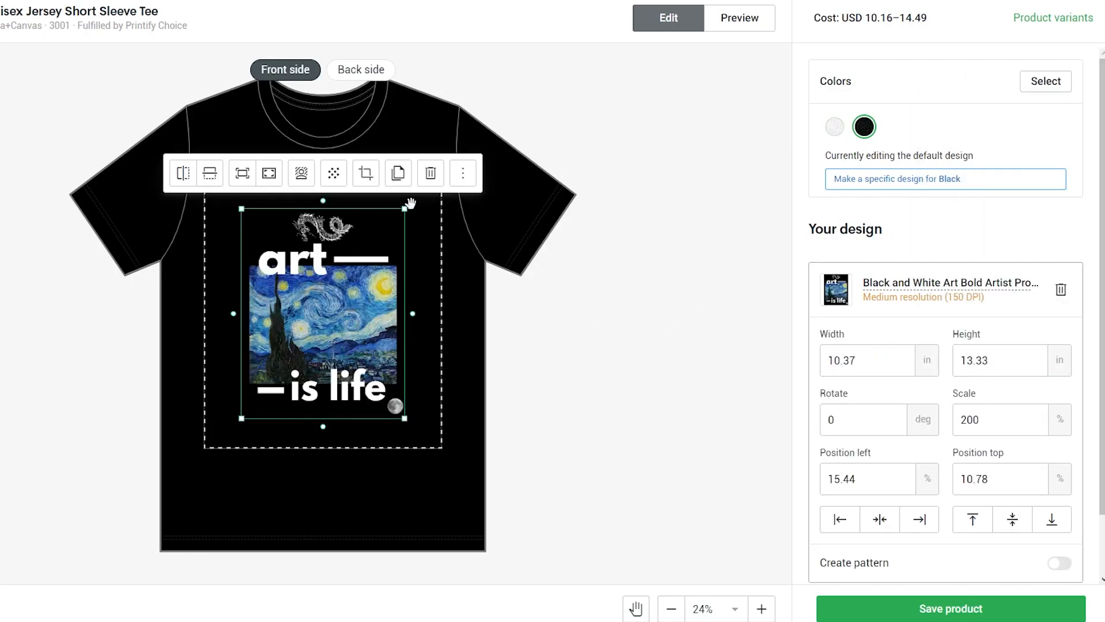
left_click(595, 299)
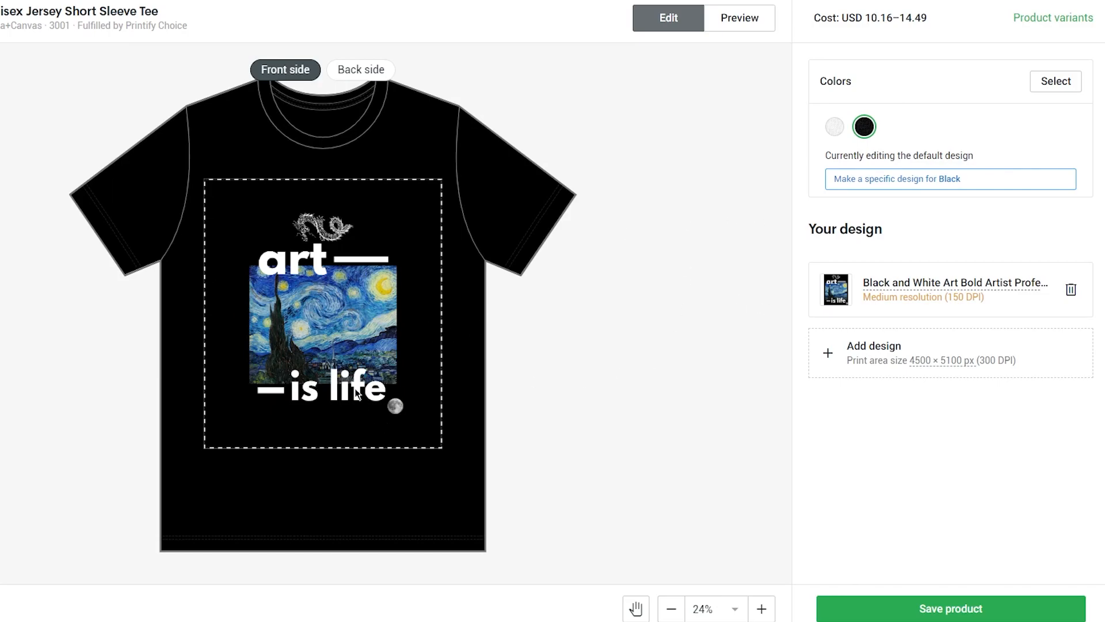
left_click(835, 126)
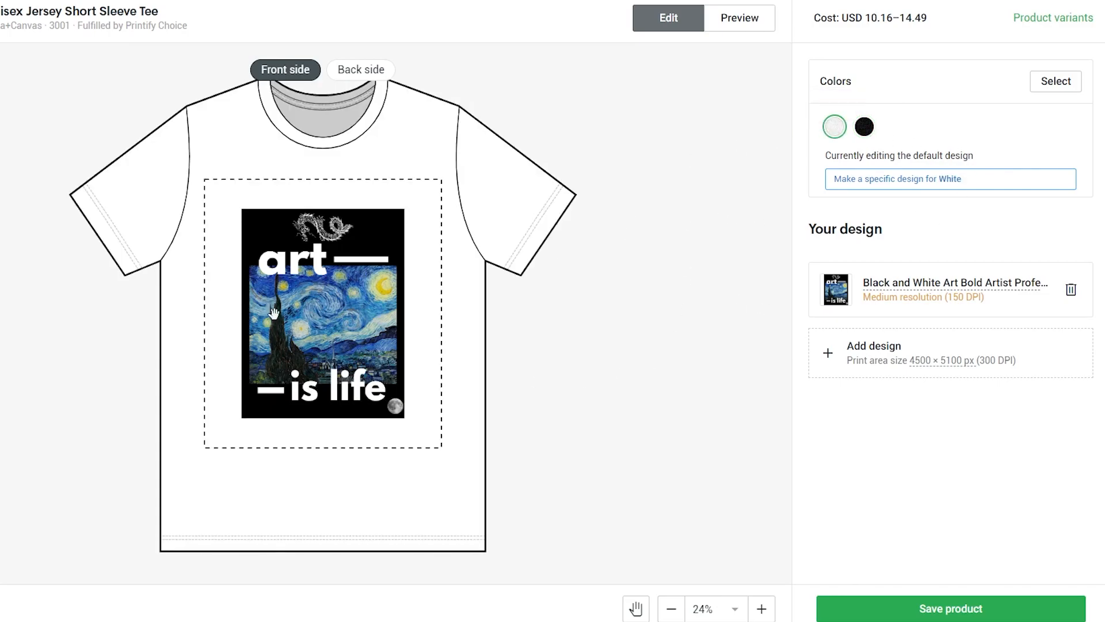
Add the shirt colors Heather Kelly, Navy, Heather True Royal and Maroon, and save the product.
left_click(1039, 81)
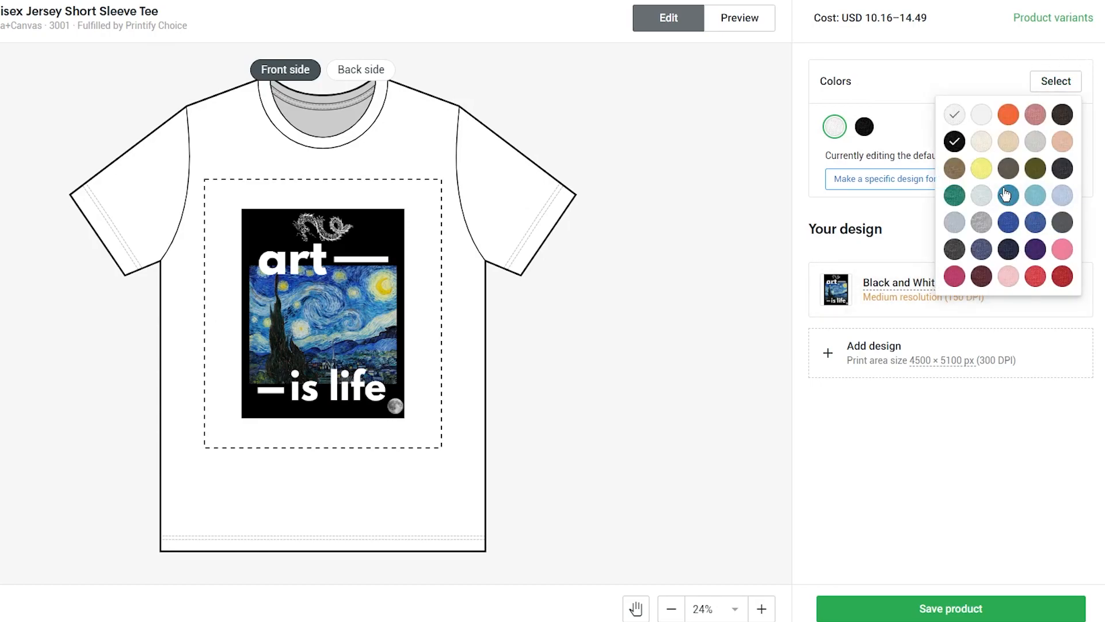
left_click(955, 196)
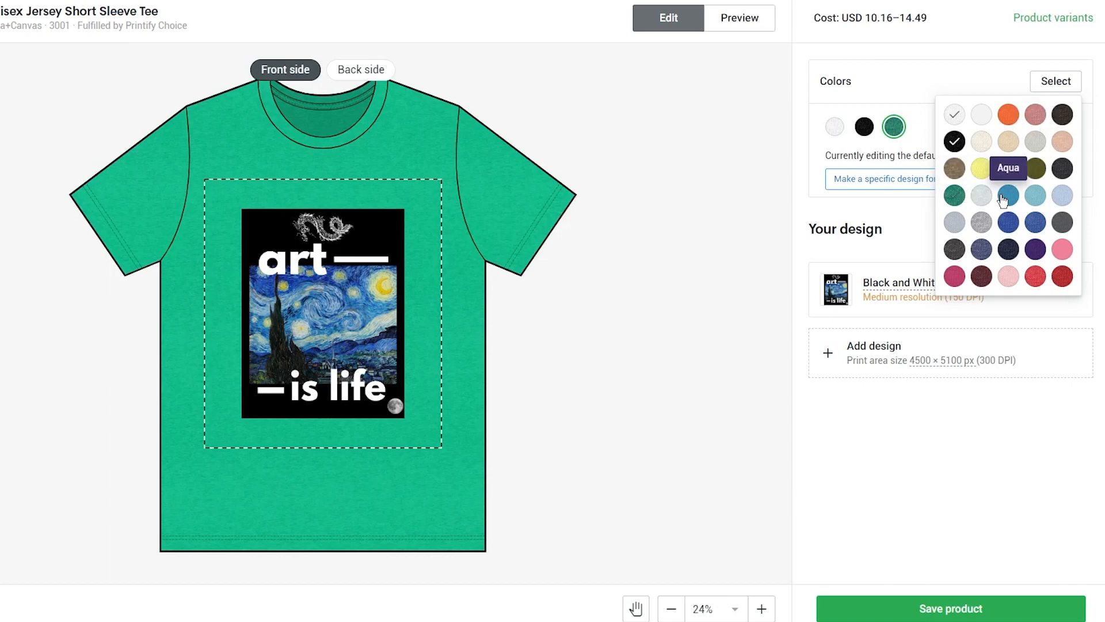
left_click(1013, 249)
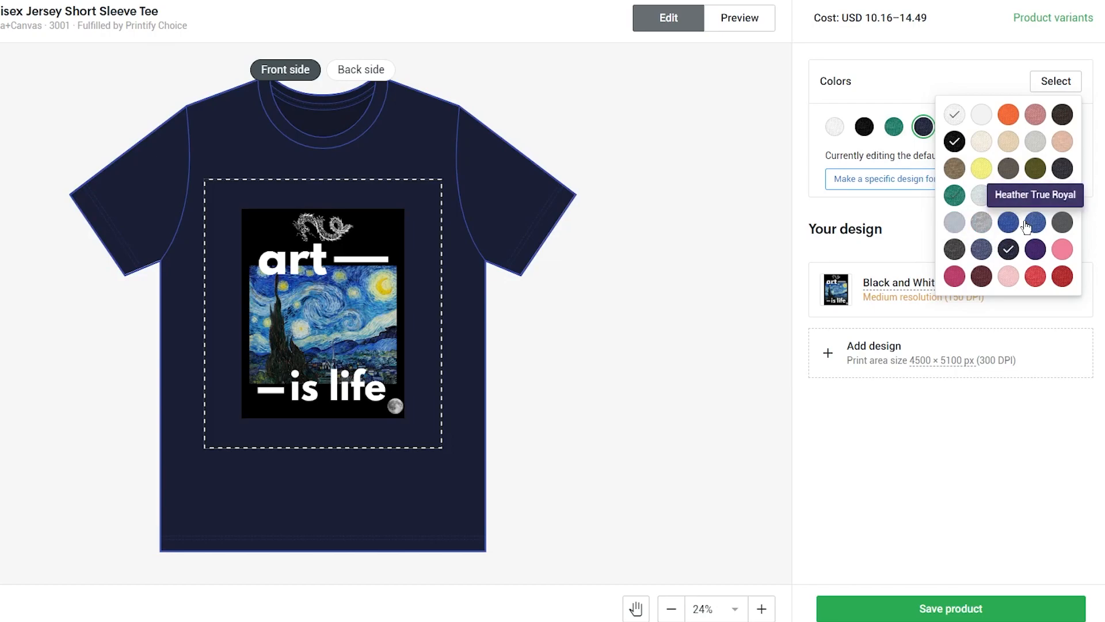
left_click(1026, 227)
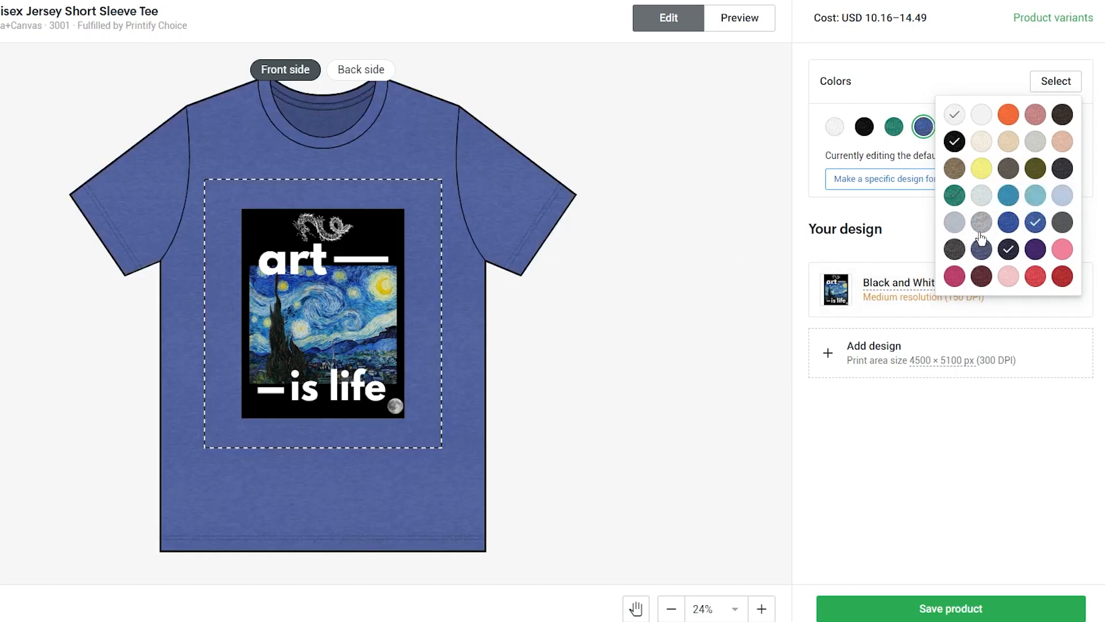
left_click(981, 276)
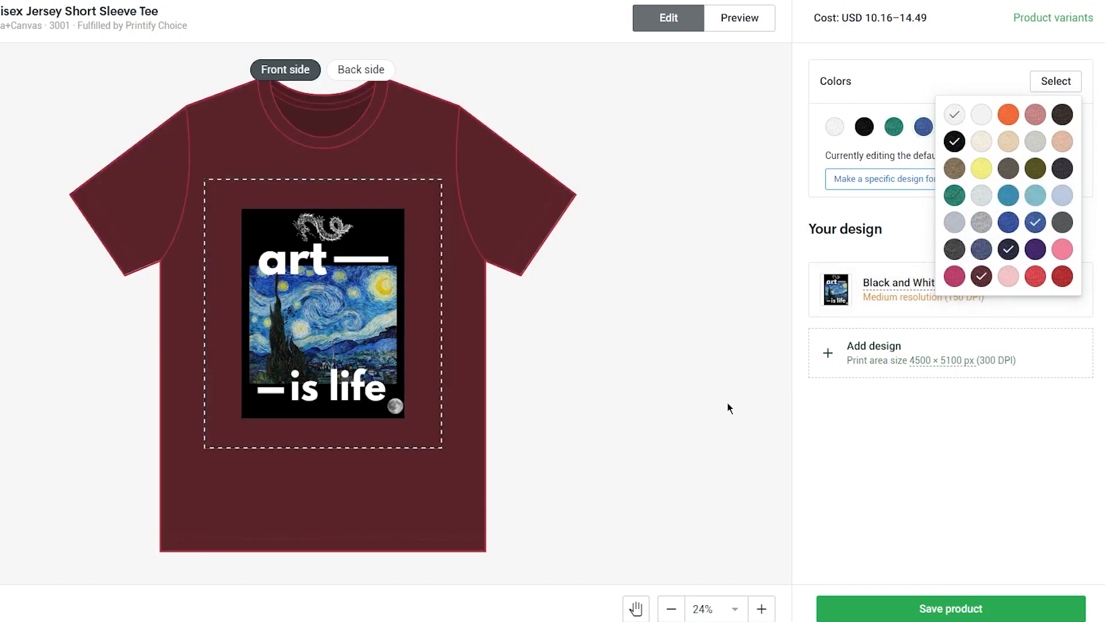
left_click(737, 402)
left_click(1007, 606)
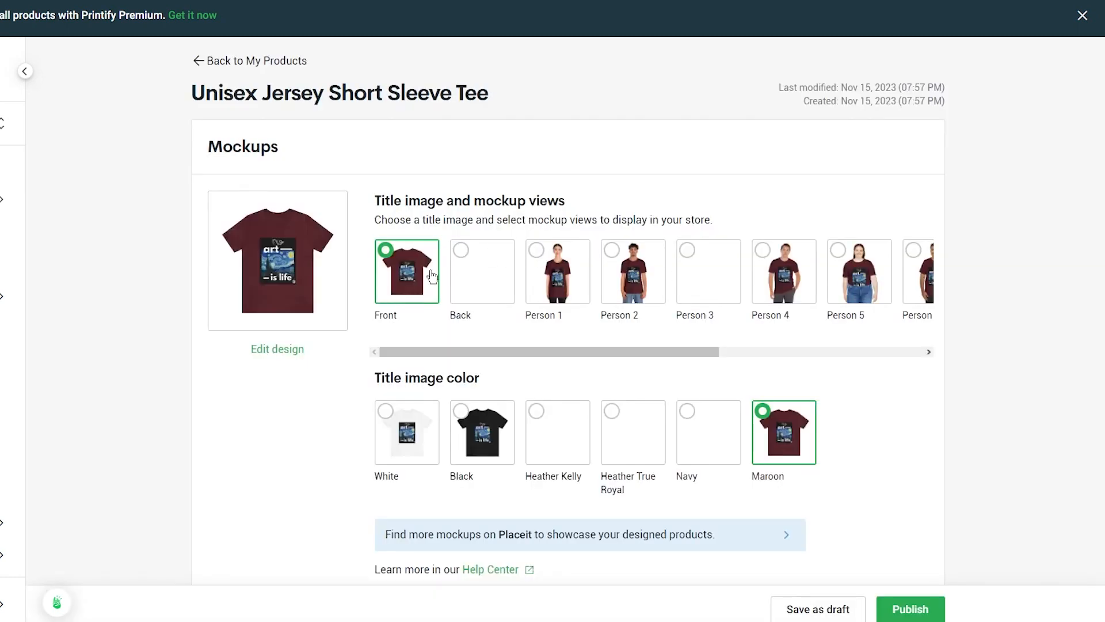
Set the mockup's title image color to Black, try the Person 2 view, and choose the Front view.
left_click(490, 454)
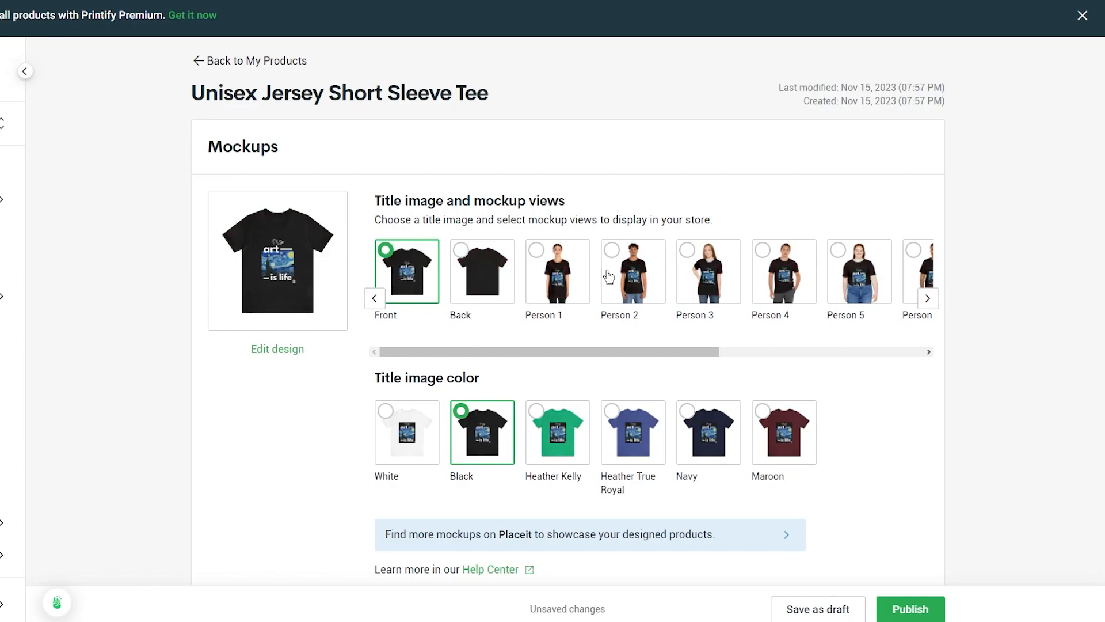
left_click(682, 288)
left_click(642, 286)
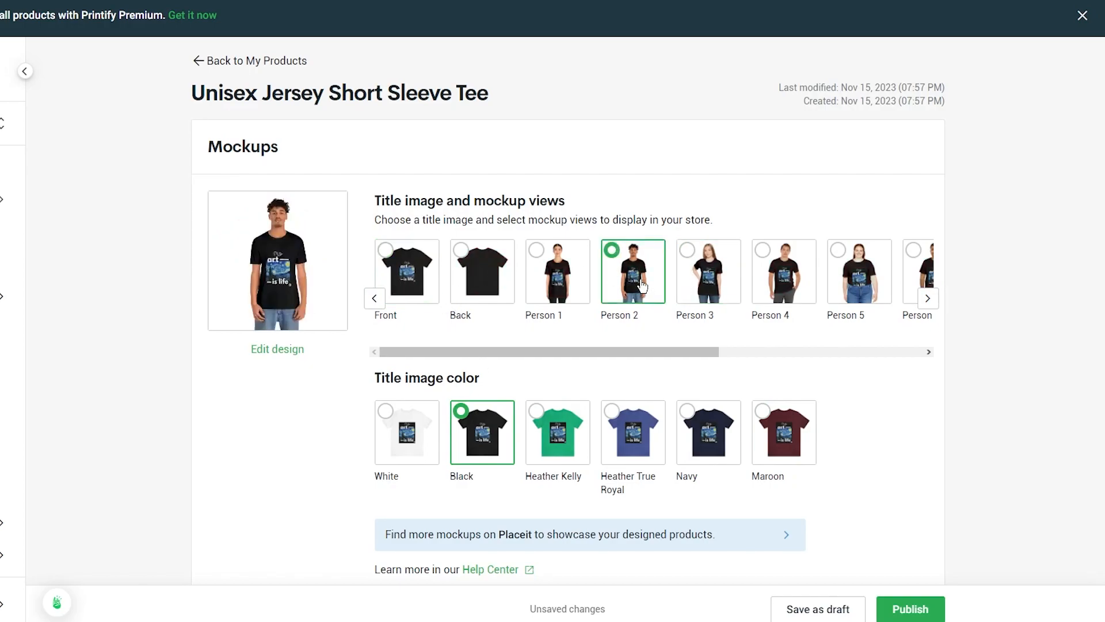
left_click(396, 251)
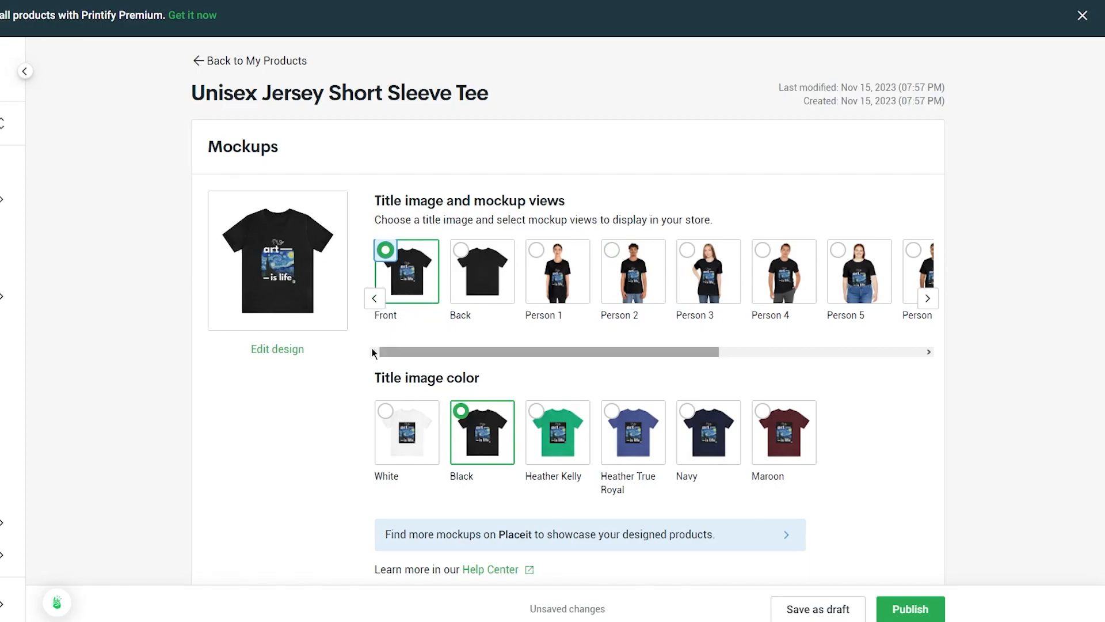
Review the pricing and publishing settings, select all size variants, and publish the tee to the store.
scroll(787, 386, "down", 6)
scroll(366, 173, "down", 5)
scroll(365, 227, "up", 6)
scroll(365, 198, "down", 14)
scroll(364, 150, "down", 1)
scroll(365, 177, "up", 3)
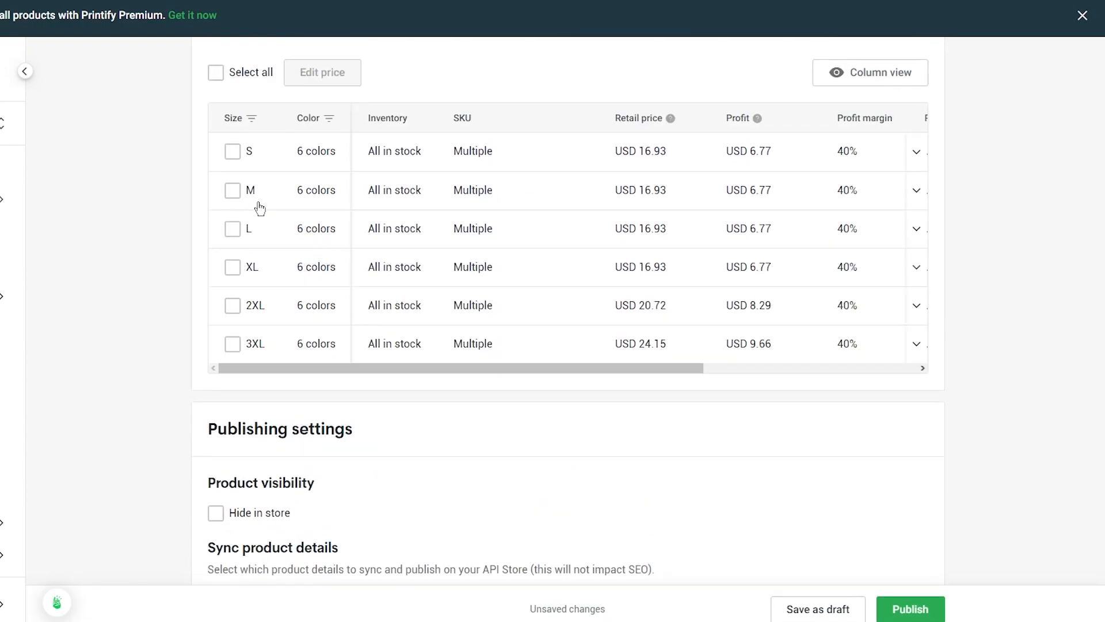
left_click(234, 80)
scroll(543, 333, "down", 2)
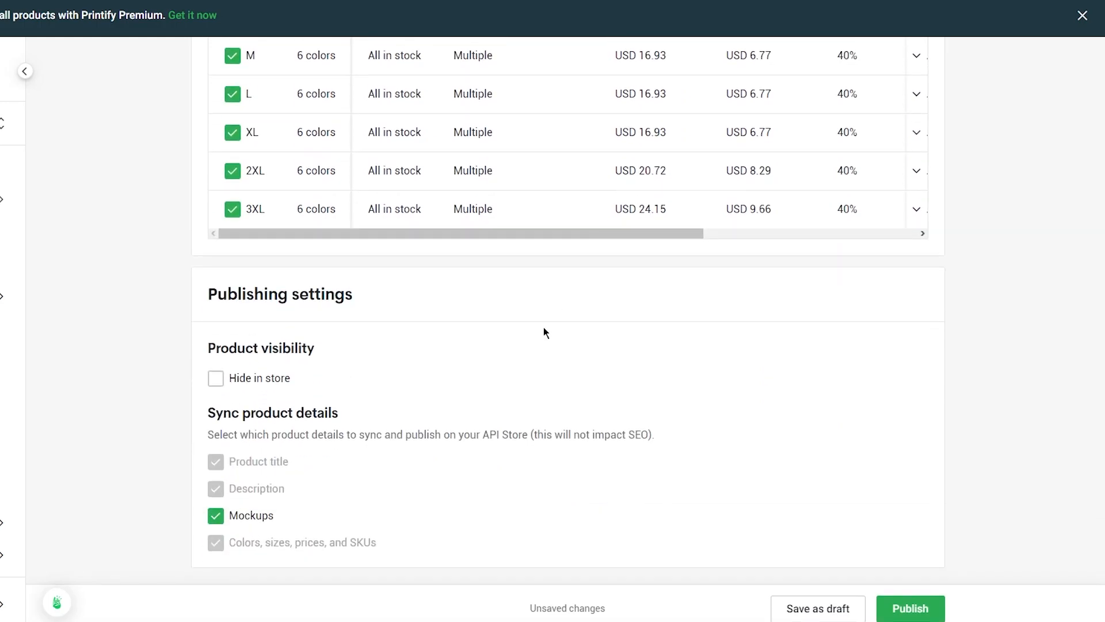
left_click(907, 606)
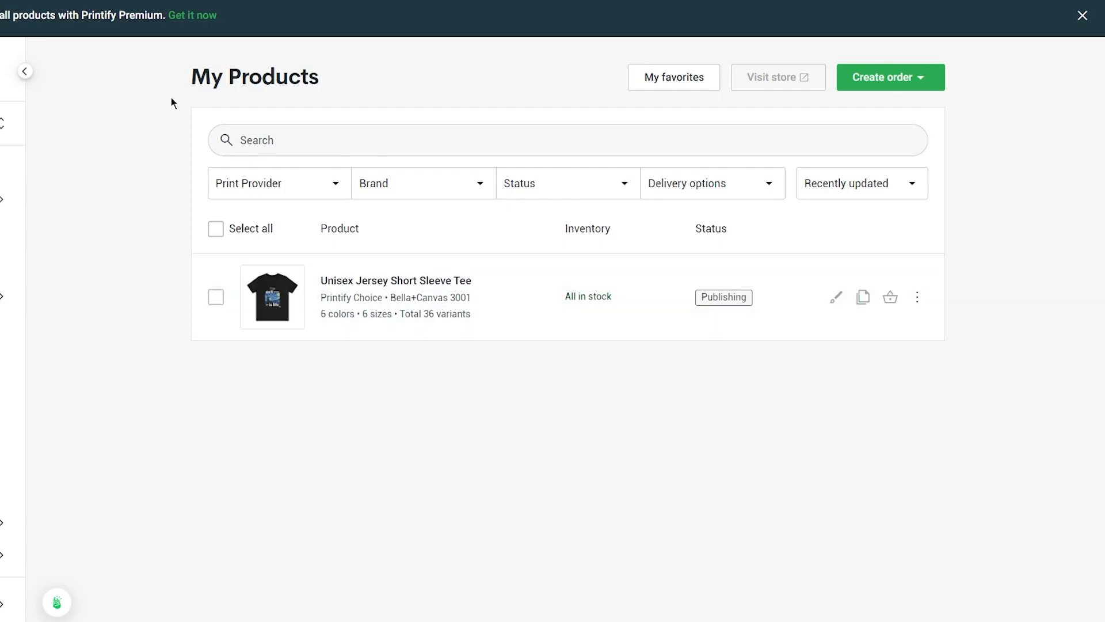
left_click_drag(86, 106, 424, 314)
left_click(194, 174)
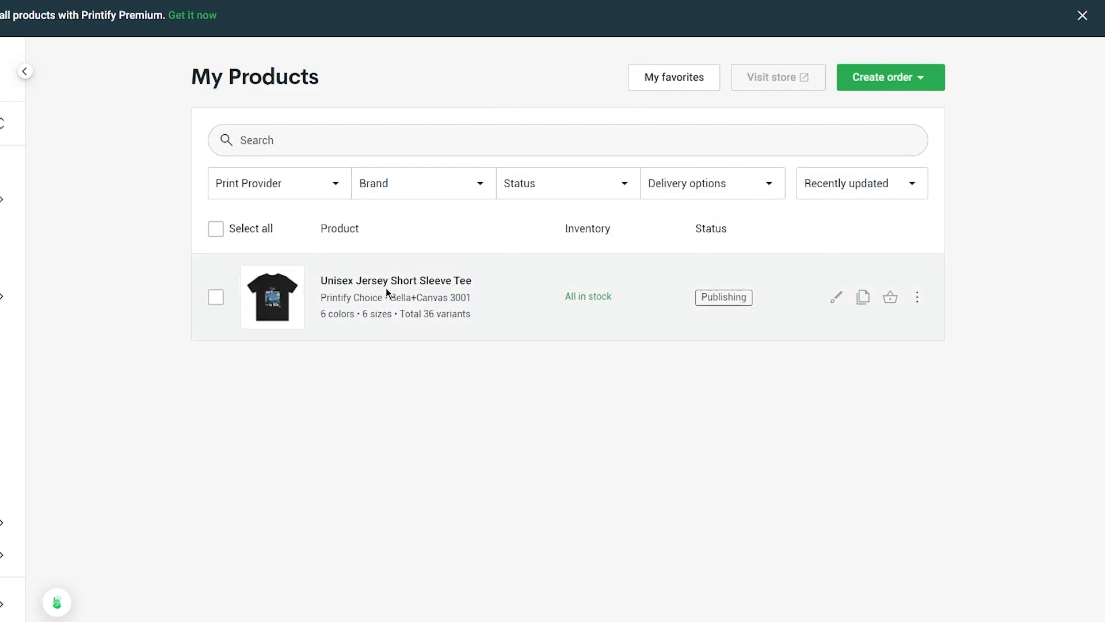